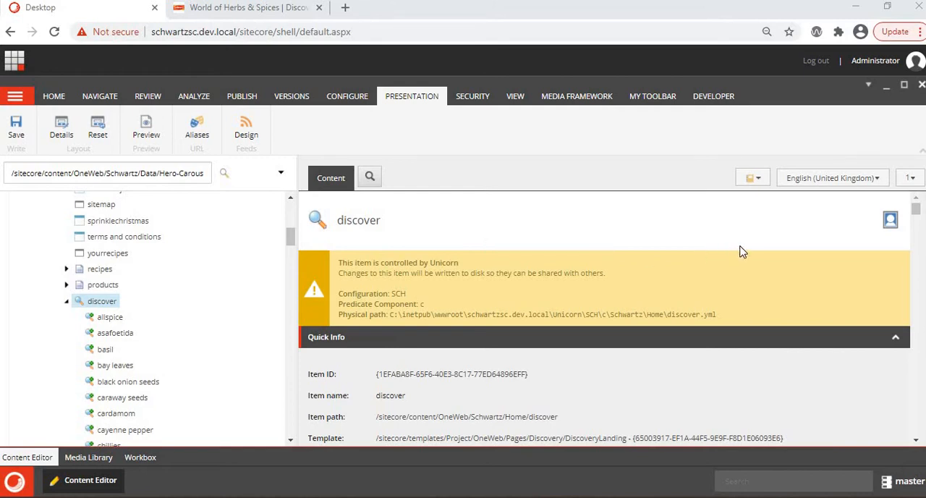
# - Check the available language versions of the discover item
pyautogui.click(830, 181)
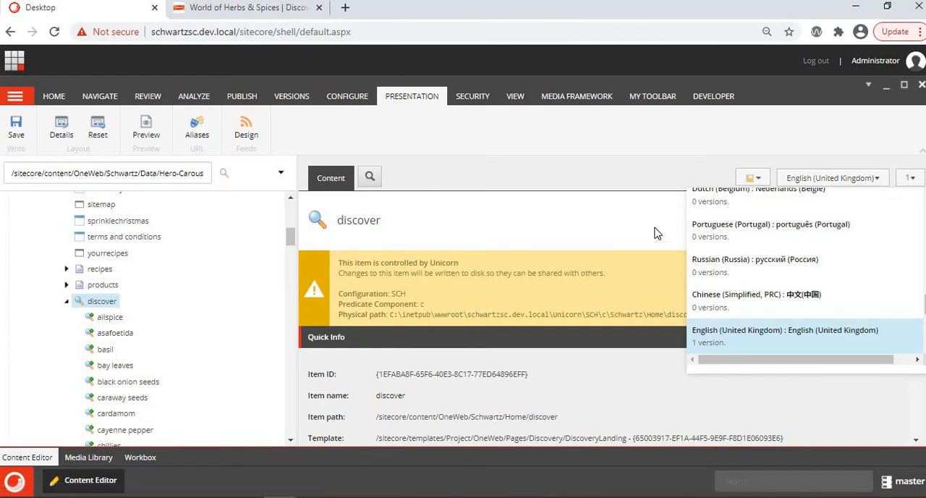
pyautogui.click(514, 261)
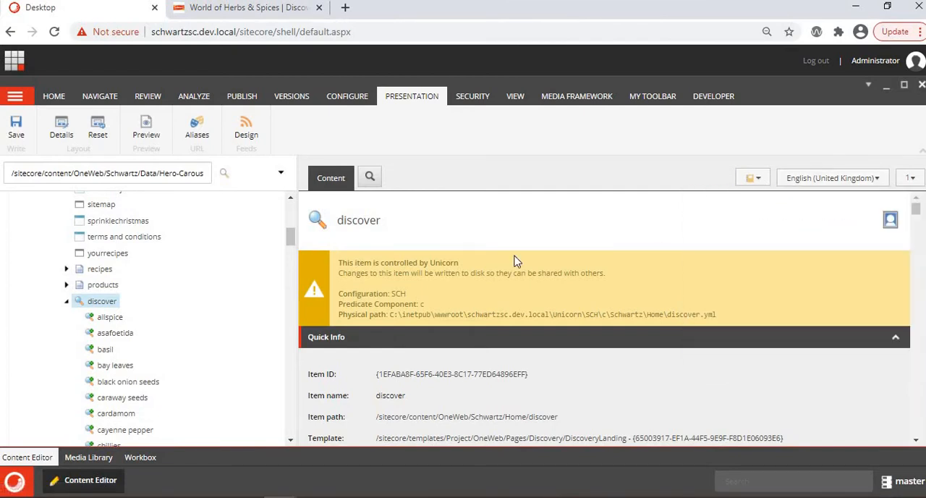
# - Look through the live schwartz.co.uk/discover page, from the hero banner to the herb and spice tiles
pyautogui.click(231, 15)
pyautogui.scroll(4, 298, 227)
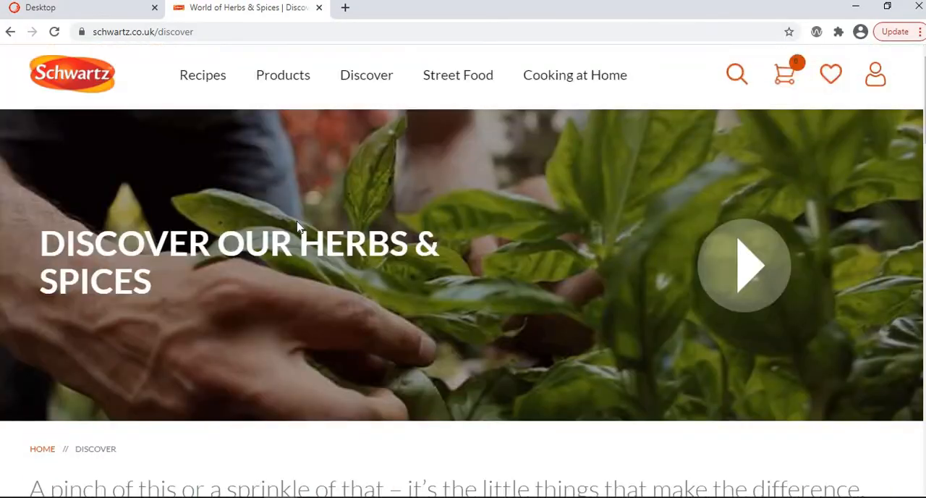
pyautogui.scroll(-8, 298, 226)
pyautogui.scroll(-8, 298, 227)
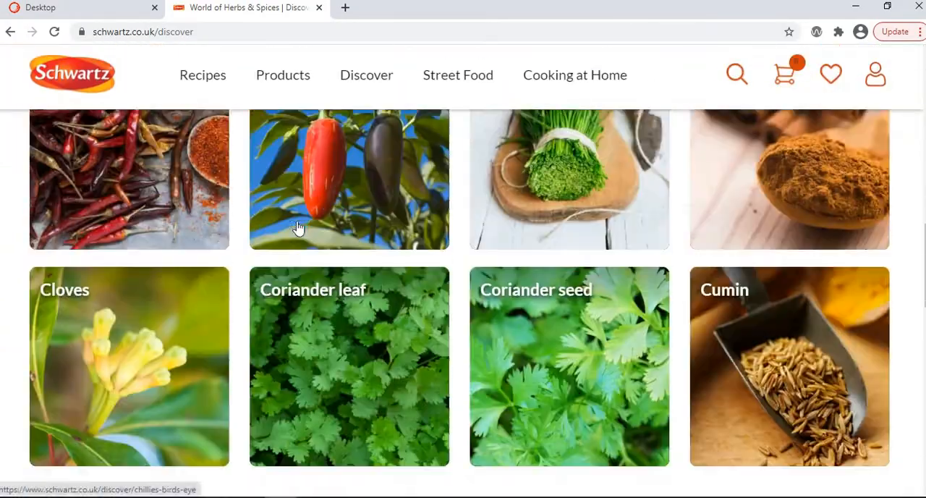
pyautogui.scroll(10, 296, 227)
pyautogui.scroll(5, 296, 227)
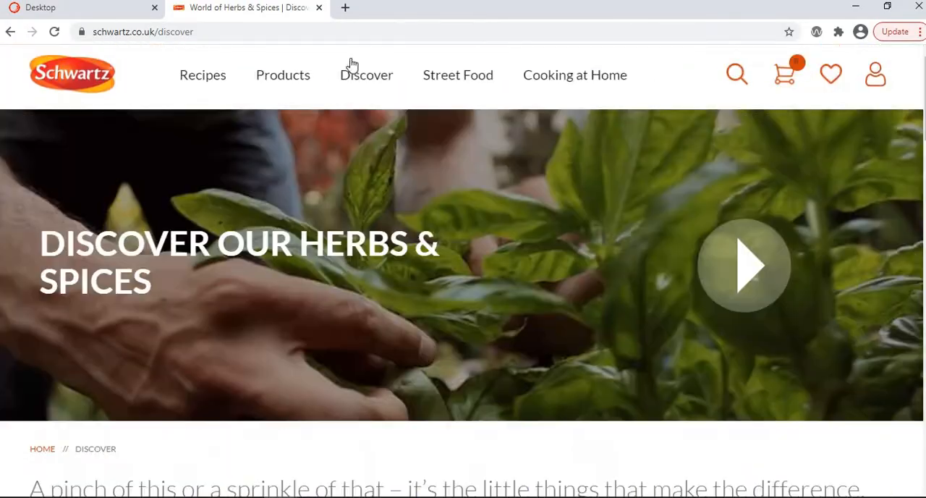
# - Back in the Sitecore Content Editor, compare the discover item's Title with the live page and check its Page Design setting
pyautogui.click(113, 13)
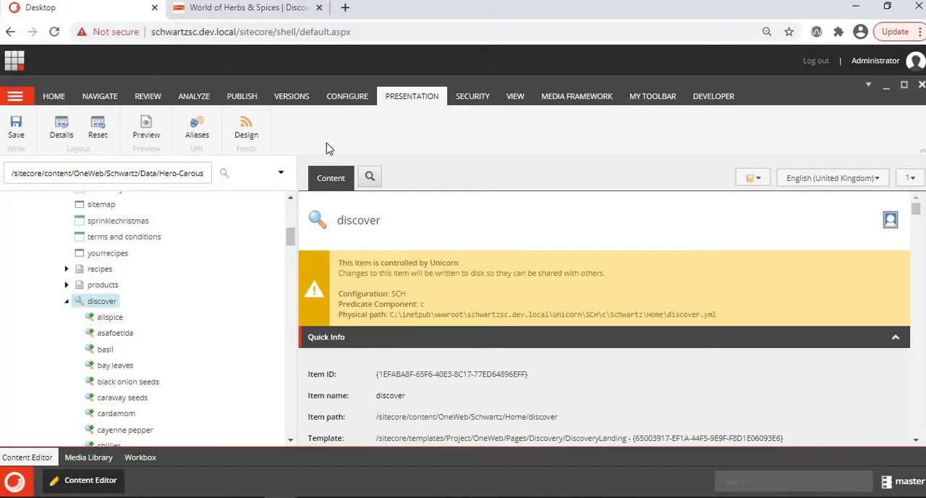
pyautogui.scroll(-2, 455, 309)
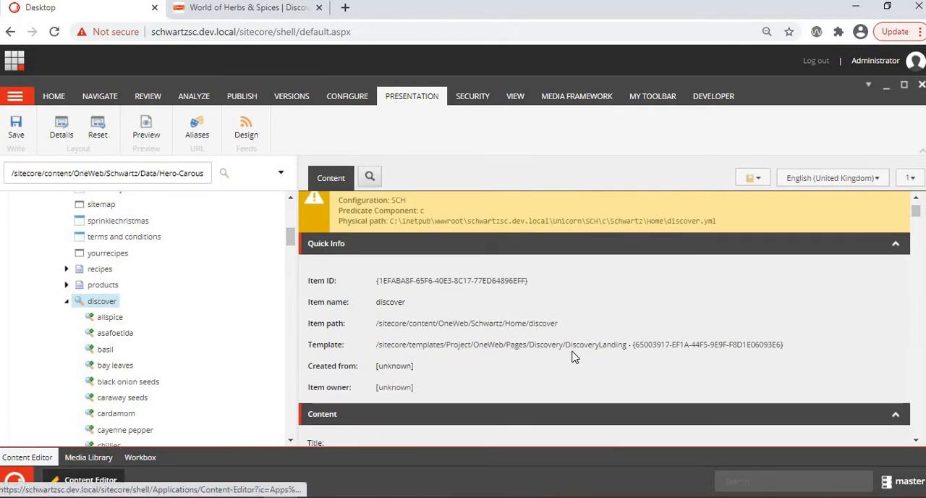
pyautogui.scroll(-3, 575, 355)
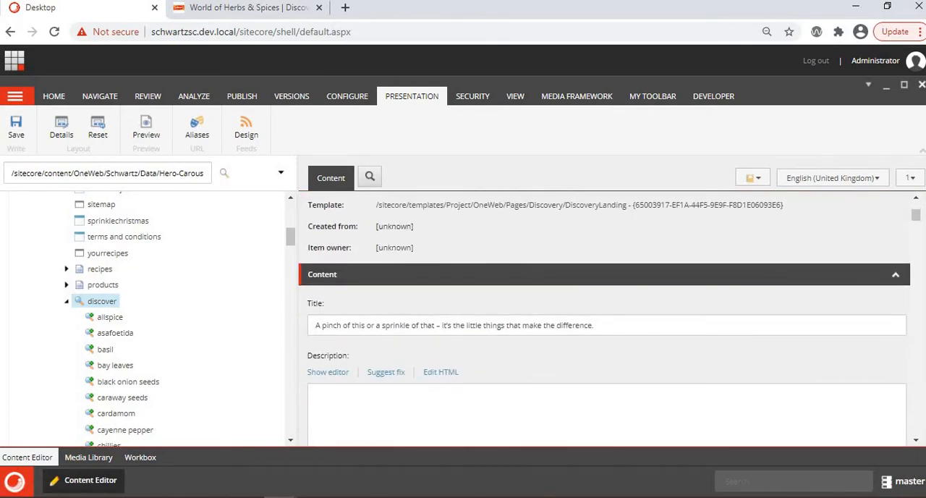
pyautogui.click(246, 8)
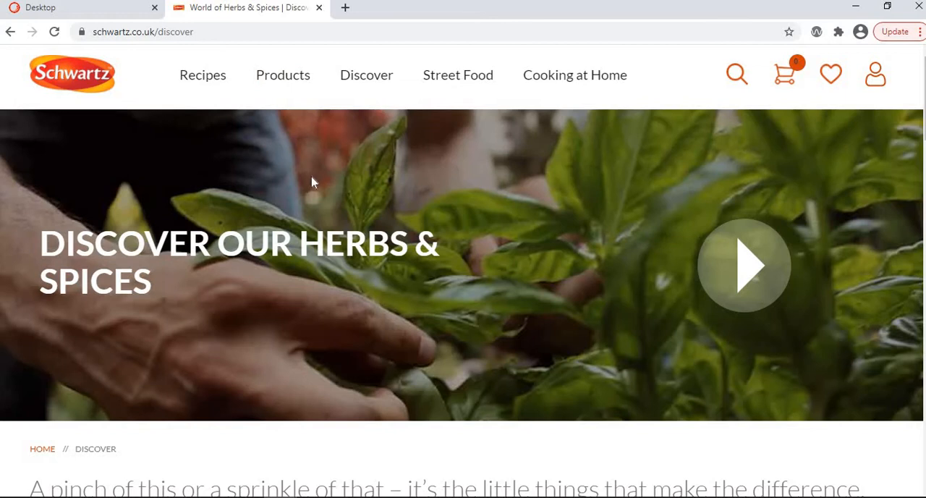
pyautogui.click(66, 8)
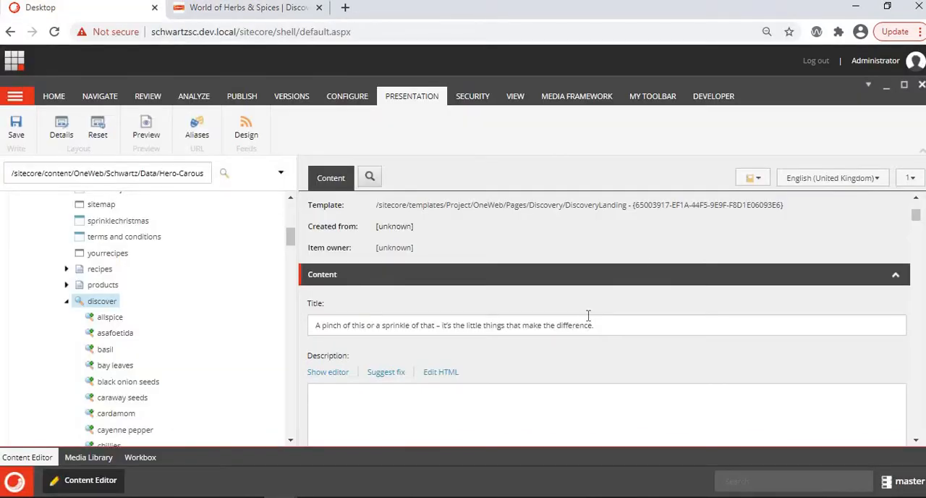
pyautogui.scroll(-15, 567, 345)
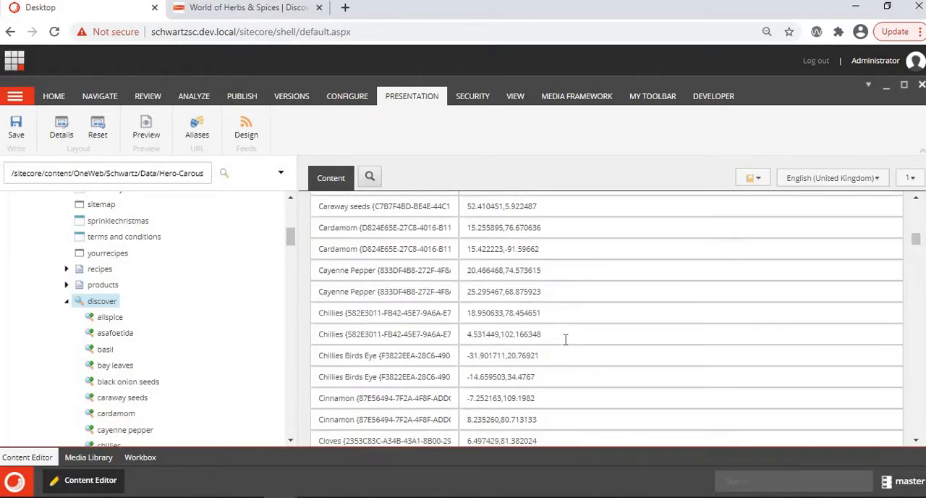
pyautogui.scroll(-10, 566, 346)
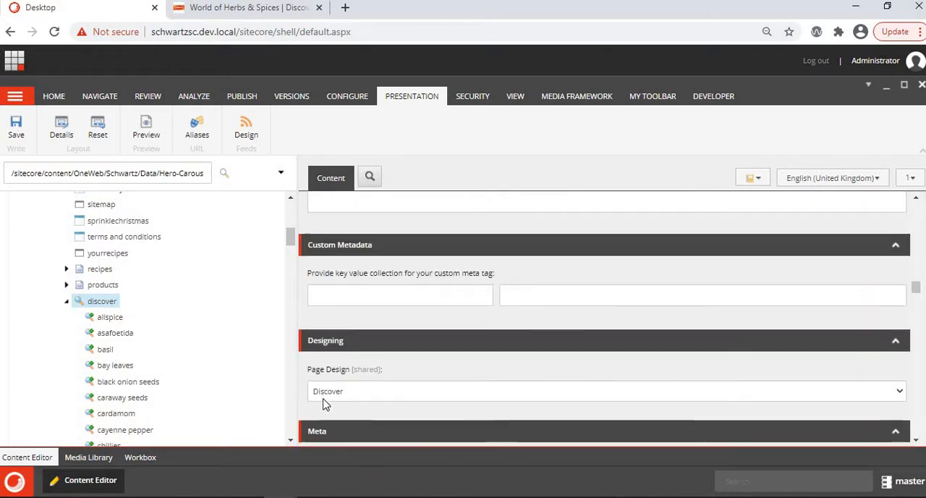
# - Open the Discover page design under Presentation/Page Designs and examine its selected partial designs
pyautogui.scroll(-12, 29, 384)
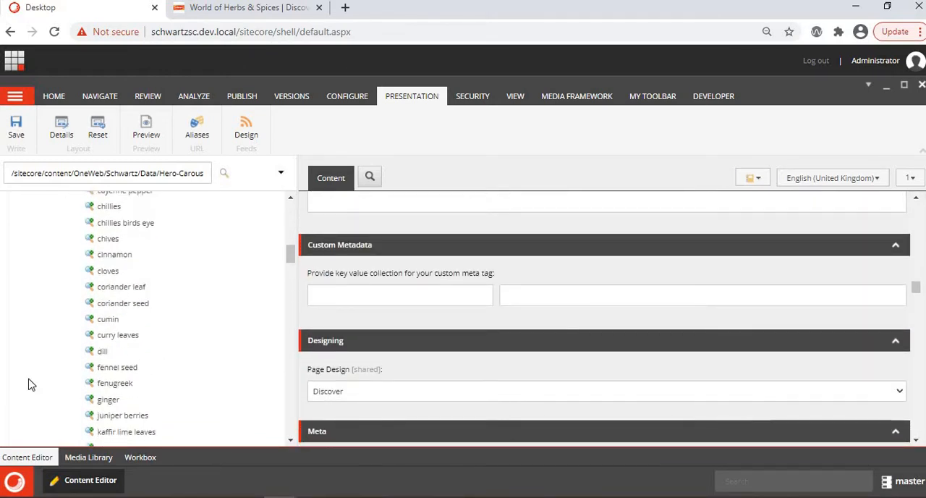
pyautogui.scroll(-15, 29, 384)
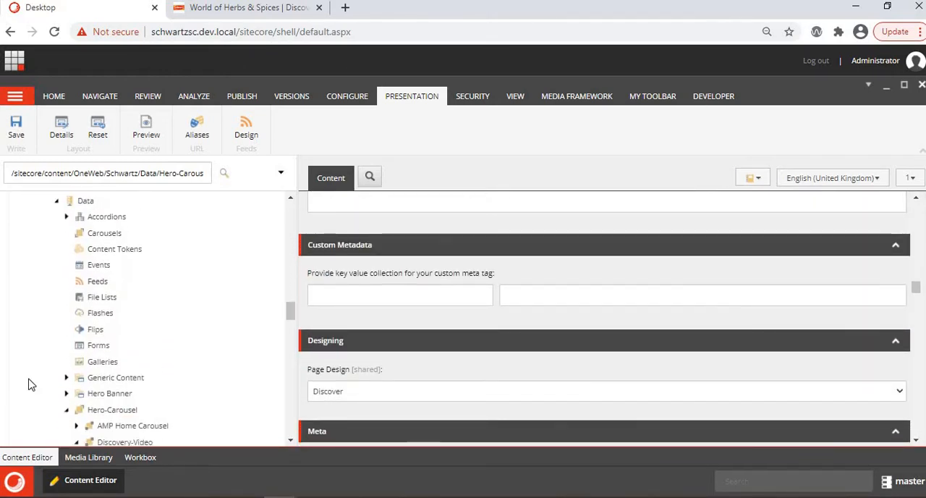
pyautogui.scroll(-8, 29, 384)
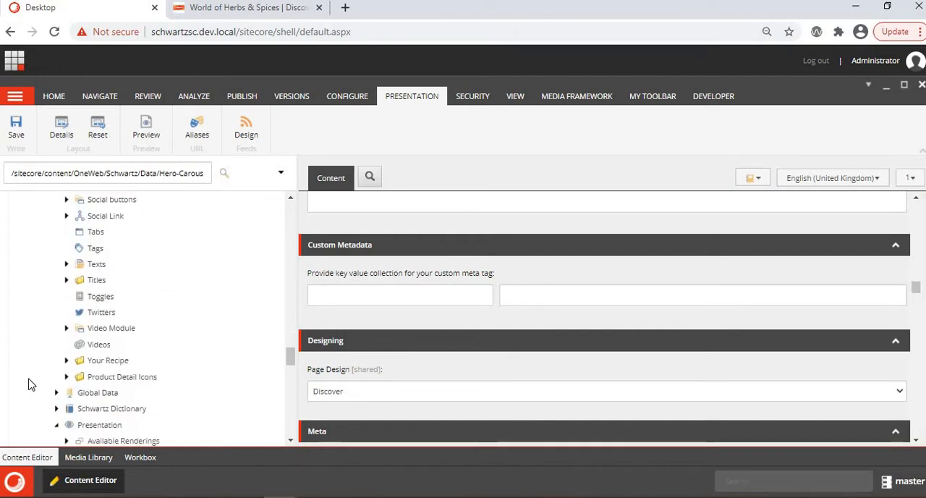
pyautogui.scroll(-5, 45, 392)
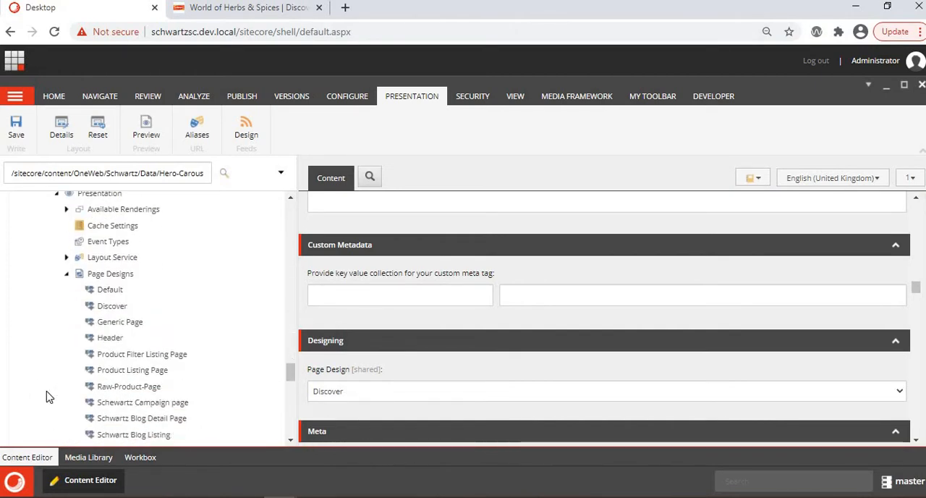
pyautogui.click(101, 269)
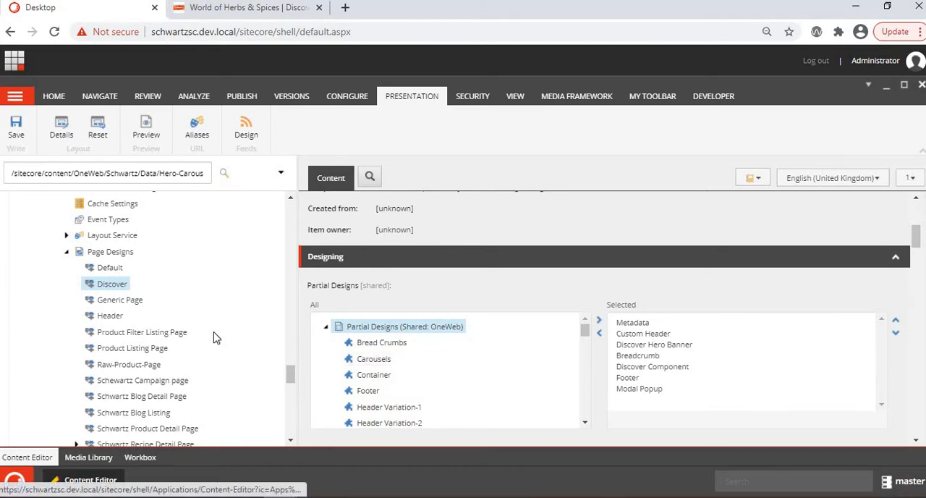
# - Select the Discover Hero Banner partial design and open its Final Layout details
pyautogui.scroll(-5, 216, 338)
pyautogui.scroll(-10, 215, 337)
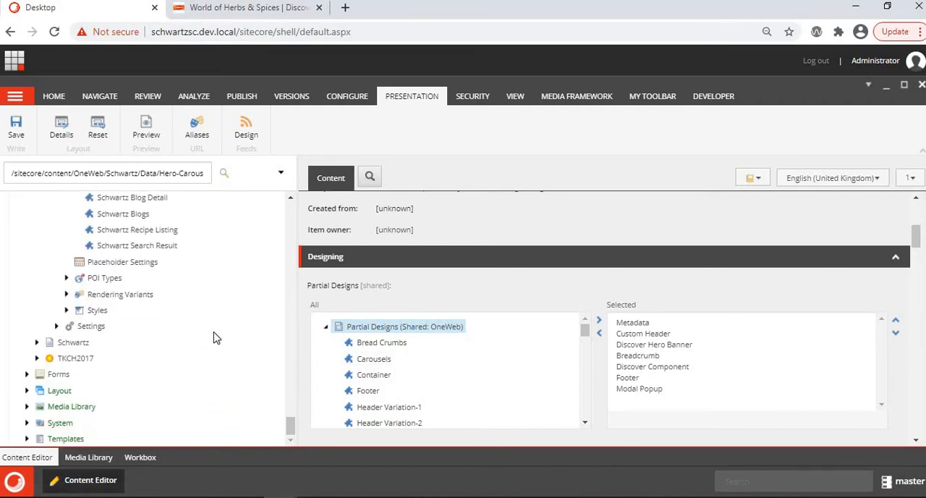
pyautogui.scroll(8, 215, 337)
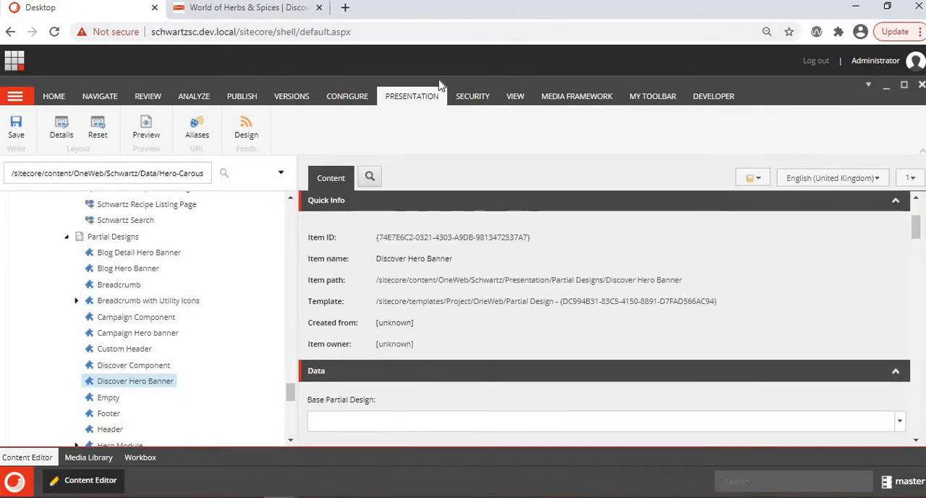
pyautogui.click(62, 127)
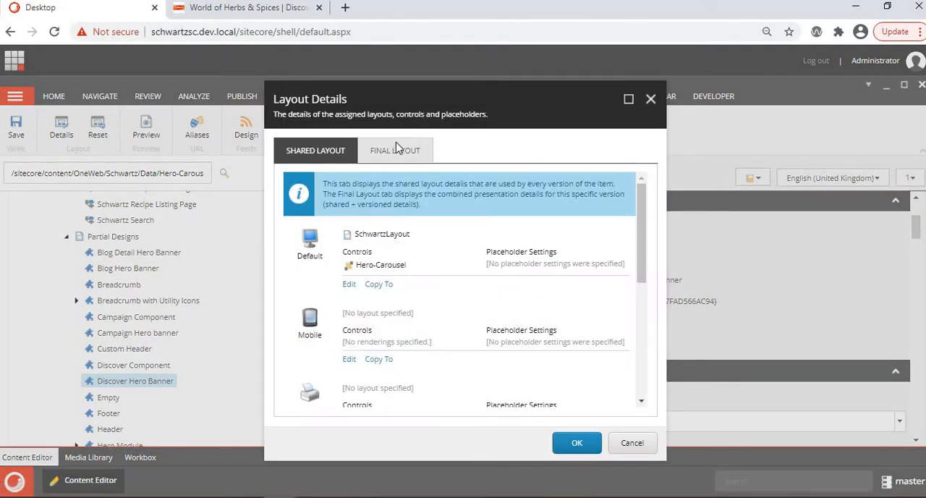
pyautogui.click(397, 151)
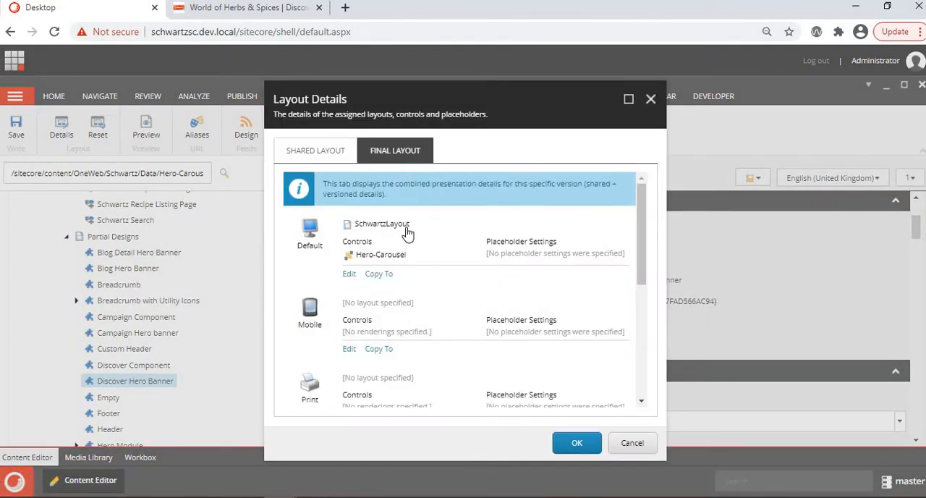
# - Copy the Data Source path from the Hero-Carousel control's properties, leaving the control and layout details unsaved
pyautogui.click(389, 256)
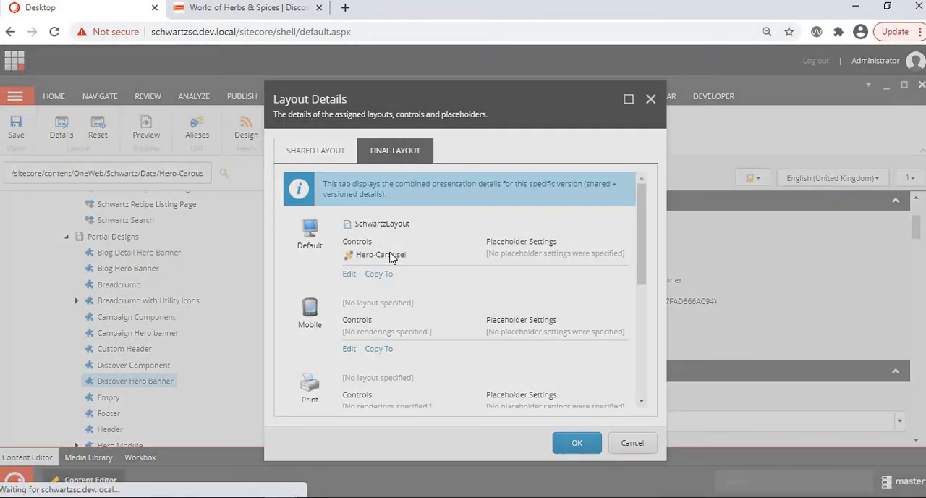
pyautogui.scroll(-3, 385, 256)
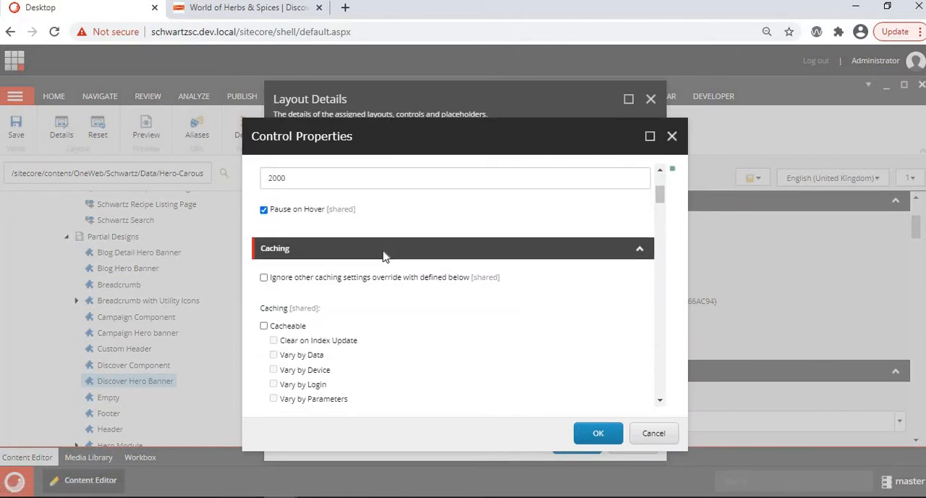
pyautogui.scroll(-3, 385, 256)
pyautogui.scroll(-2, 386, 256)
pyautogui.scroll(-1, 385, 256)
pyautogui.click(552, 285)
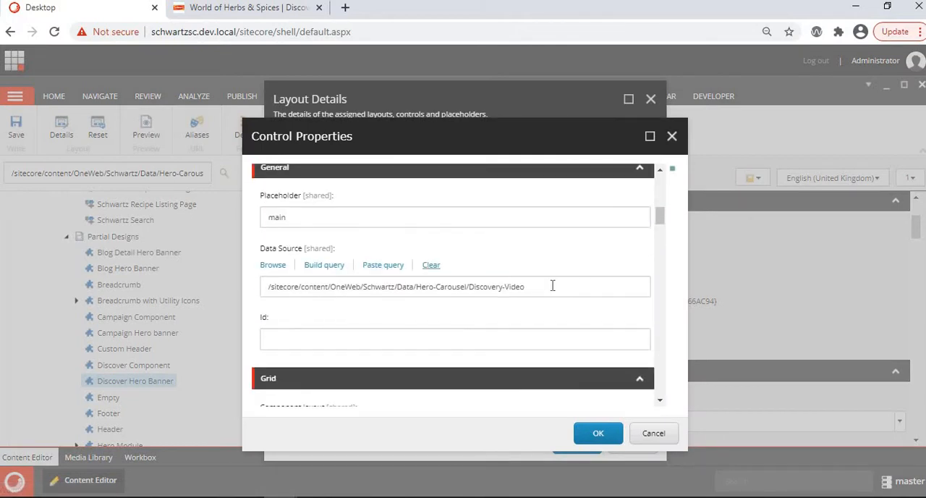
pyautogui.hotkey('ctrl', 'shift', 'Left')
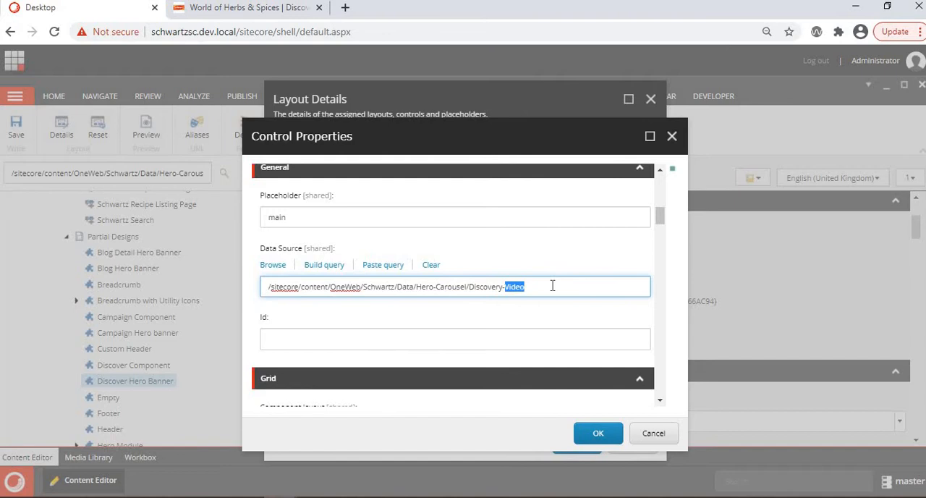
pyautogui.hotkey('shift', 'Home')
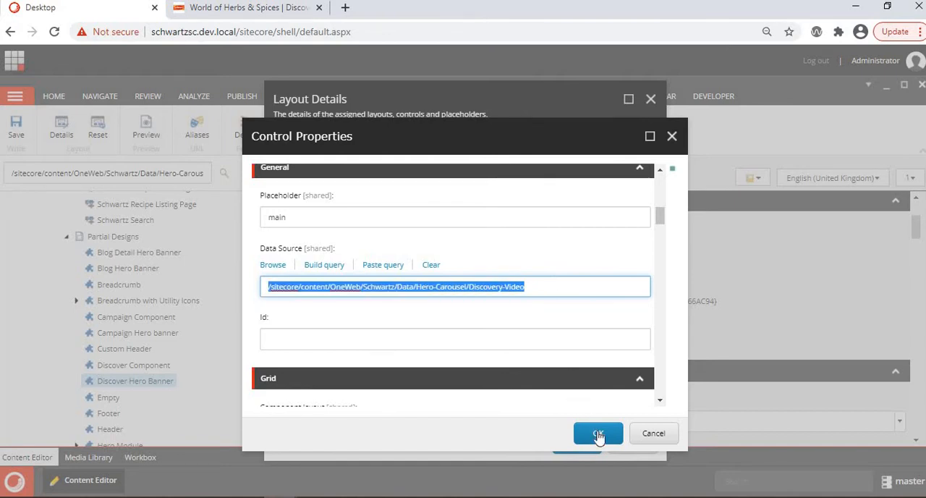
pyautogui.click(652, 438)
pyautogui.click(632, 444)
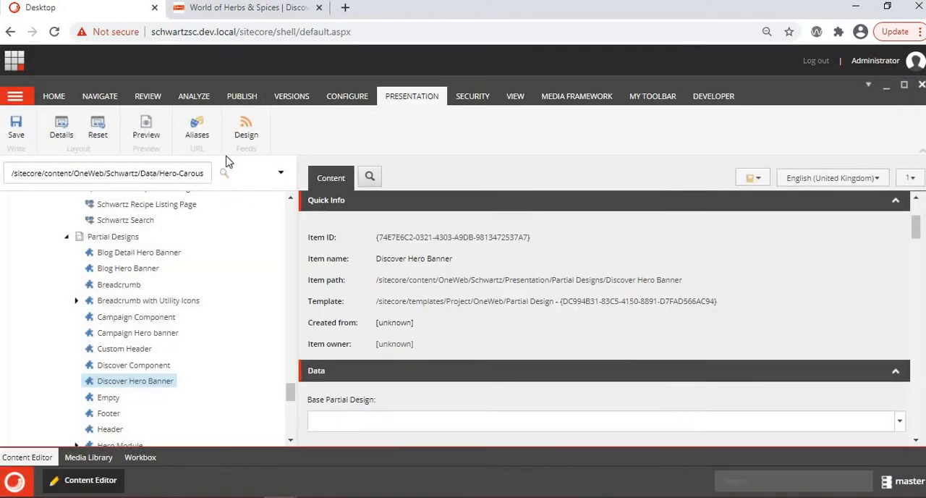
# - Search the content tree for the copied path /sitecore/content/OneWeb/Schwartz/Data/Hero-Carousel/Discovery-Video and close the search results
pyautogui.click(194, 177)
pyautogui.hotkey('ctrl', 'a')
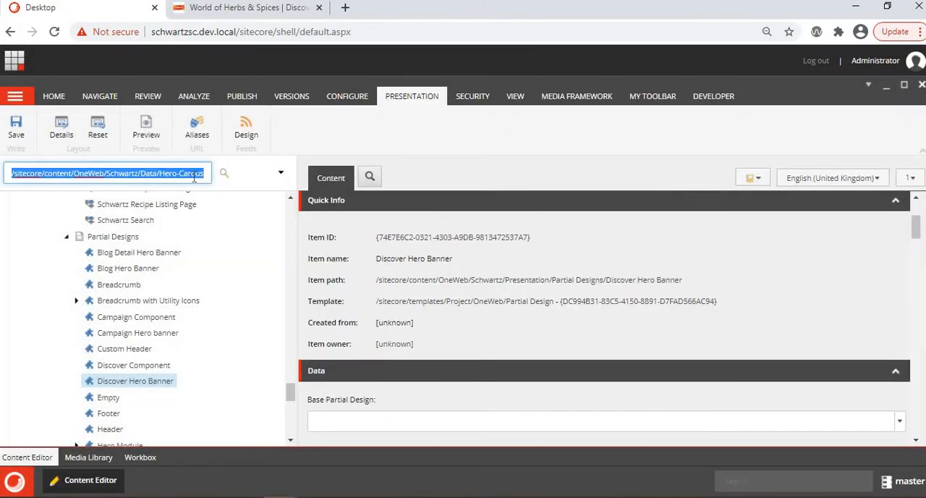
pyautogui.hotkey('ctrl', 'v')
pyautogui.click(225, 177)
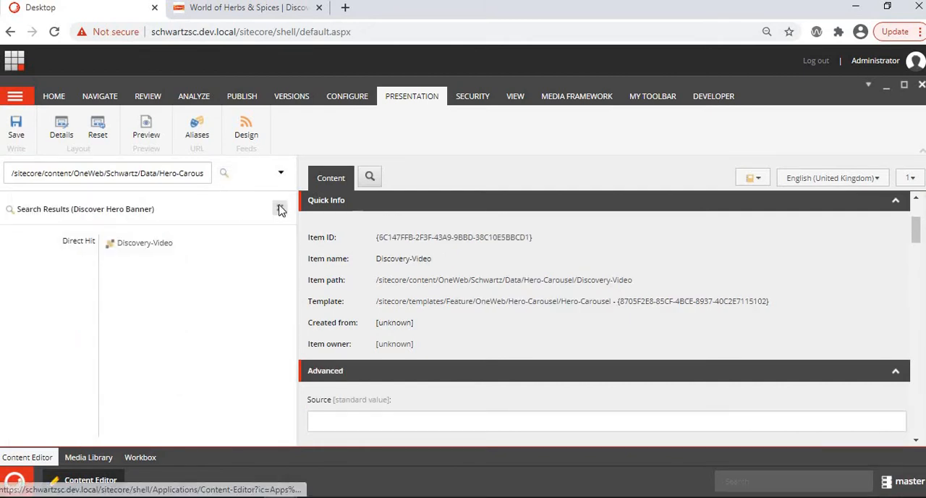
pyautogui.click(279, 210)
# - Collapse Partial Designs and locate the Discovery-Video item under Data/Hero-Carousel in the content tree
pyautogui.click(66, 237)
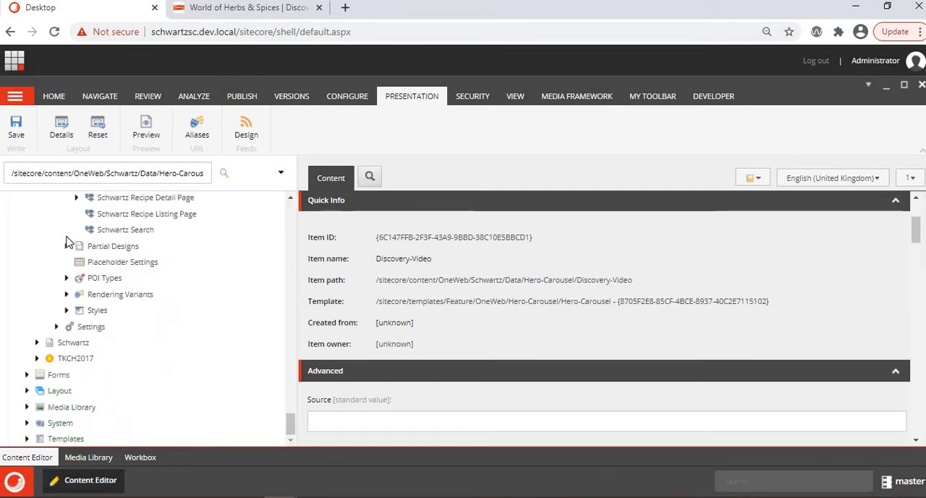
pyautogui.scroll(3, 67, 241)
pyautogui.scroll(2, 65, 242)
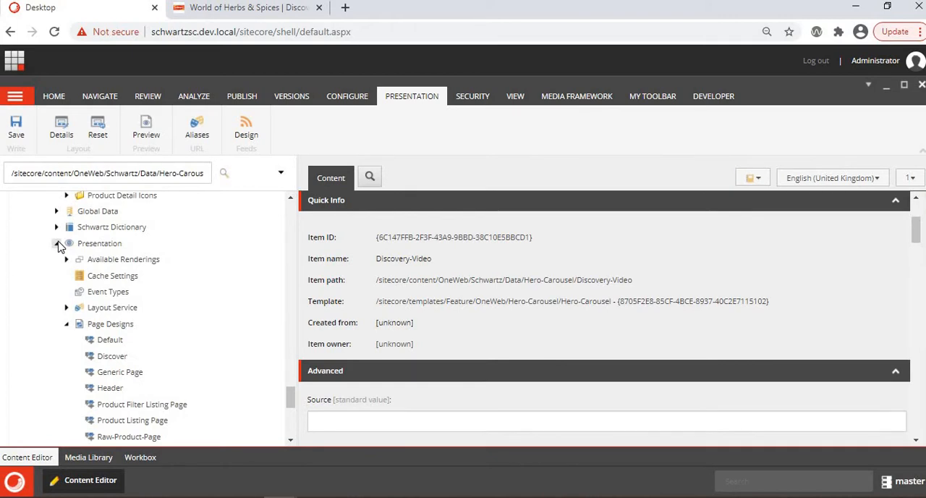
pyautogui.scroll(15, 60, 246)
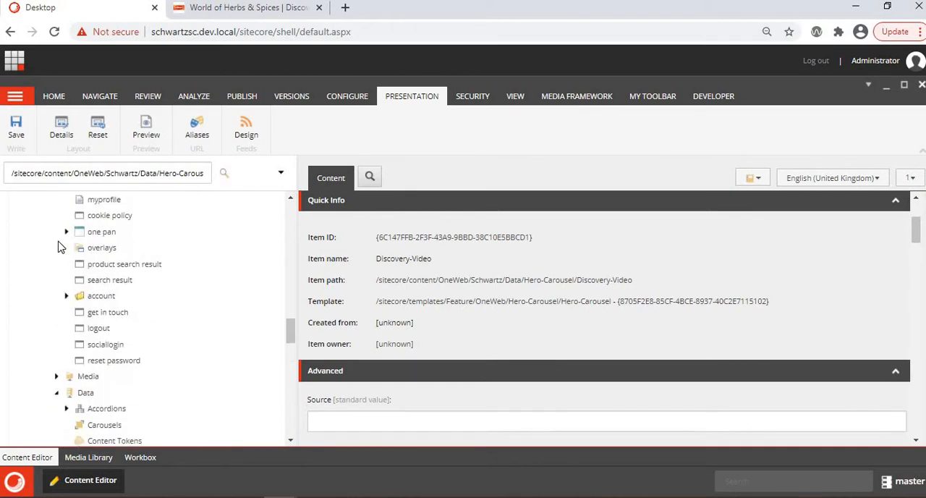
pyautogui.scroll(-8, 60, 246)
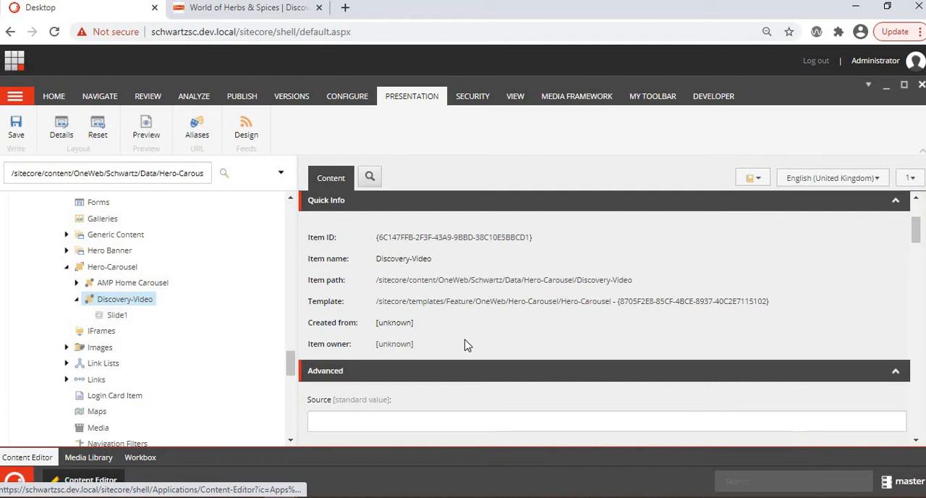
# - Open Slide1 under Discovery-Video and examine its tile content and banner image fields
pyautogui.scroll(-1, 466, 345)
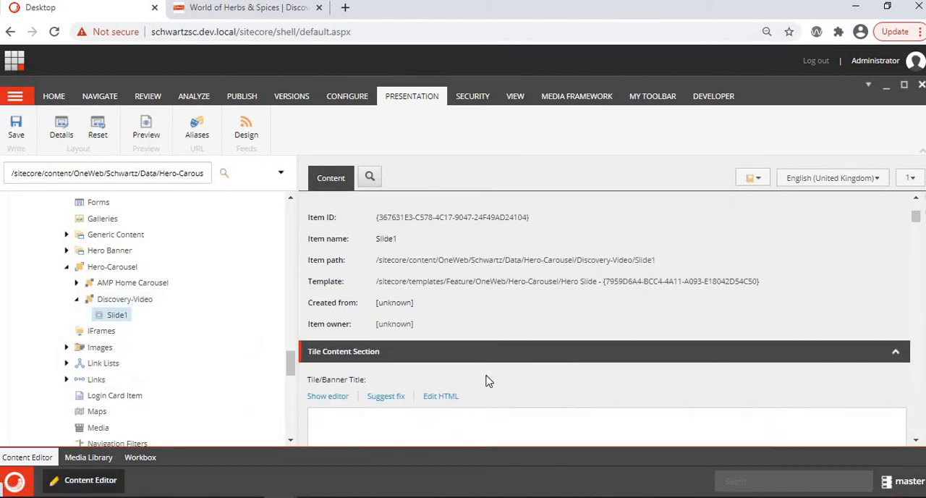
pyautogui.scroll(-6, 488, 382)
pyautogui.scroll(-12, 488, 381)
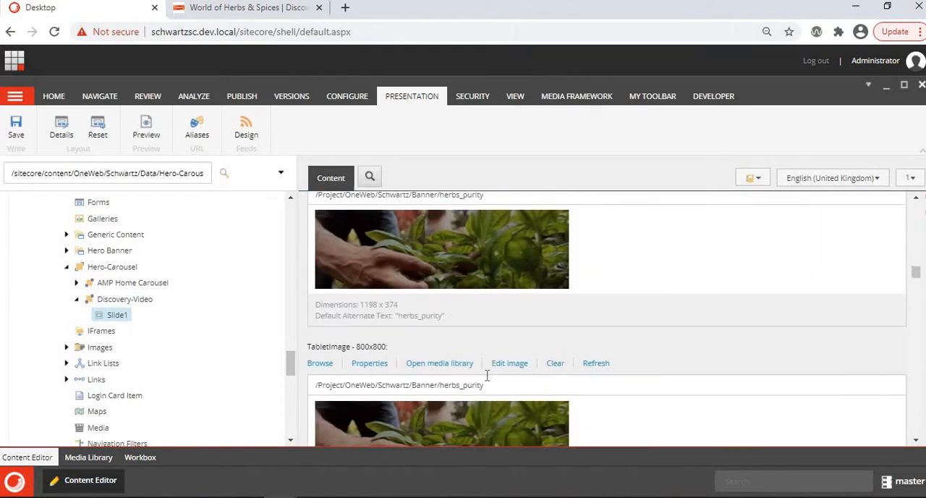
# - Compare Slide1's MobileImage, TabletImage and DesktopImage banners with the hero image on the live Schwartz Discover page
pyautogui.scroll(2, 488, 381)
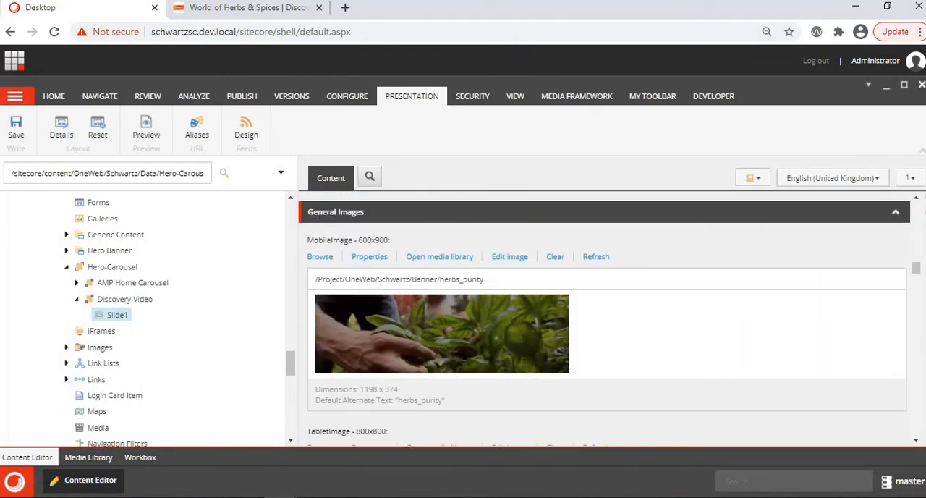
pyautogui.click(239, 7)
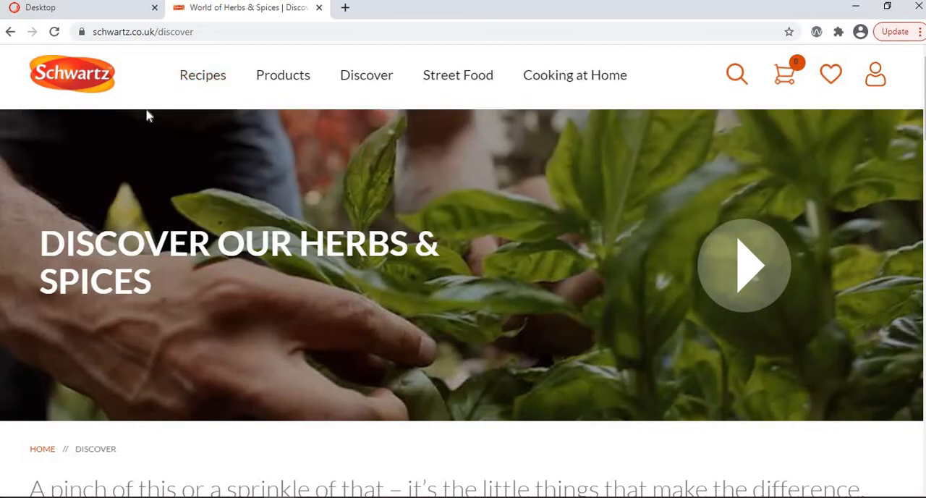
pyautogui.click(72, 7)
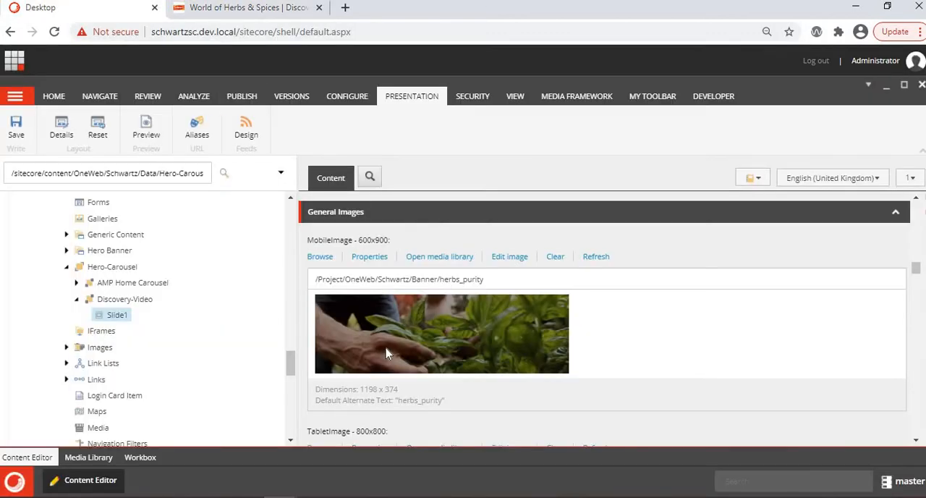
pyautogui.scroll(-3, 359, 352)
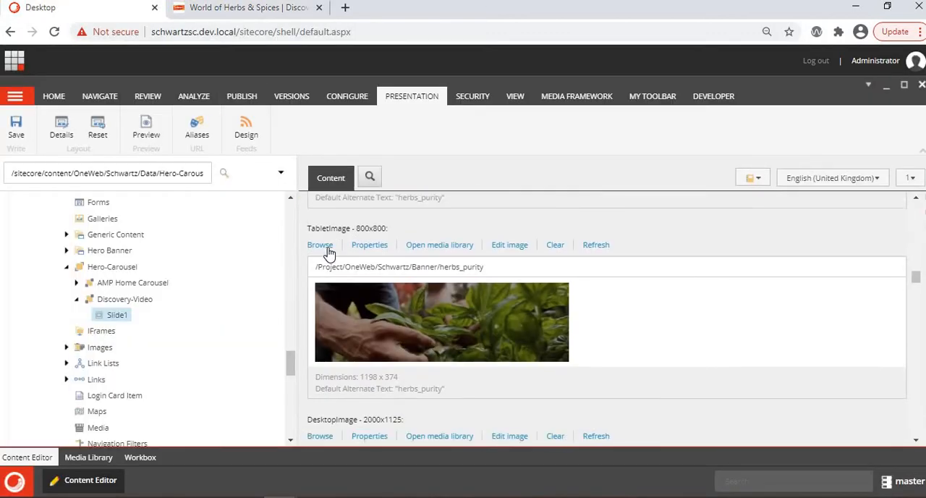
pyautogui.scroll(-2, 362, 368)
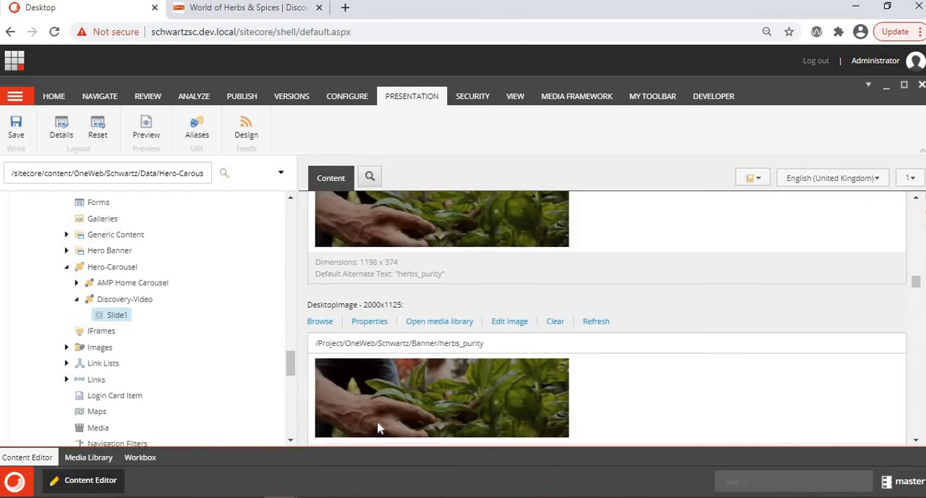
pyautogui.scroll(-1, 378, 428)
pyautogui.click(246, 7)
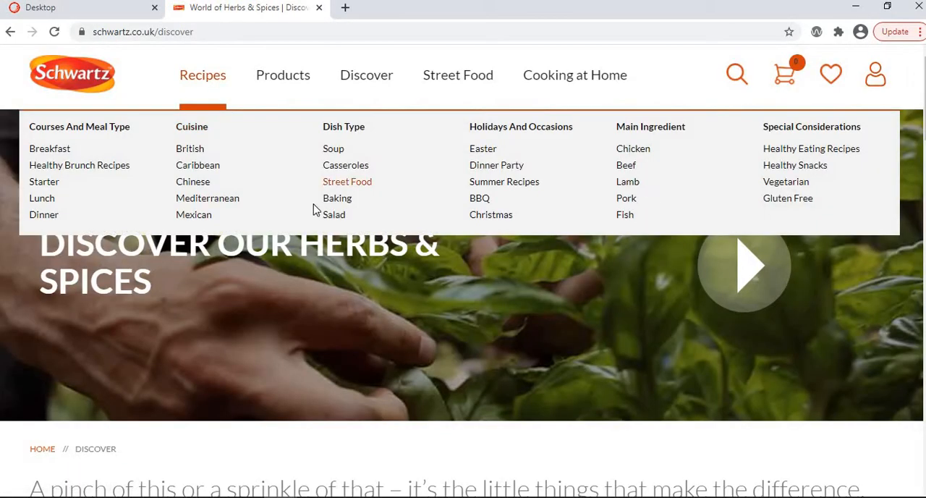
pyautogui.click(83, 7)
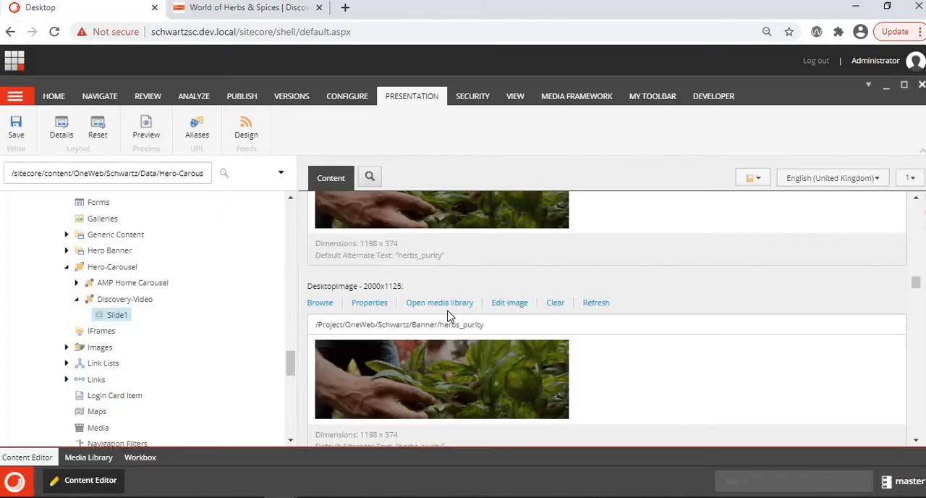
# - Check Slide1's Slide Image and Slide Title fields against the hero banner on the live Discover page
pyautogui.scroll(-9, 449, 316)
pyautogui.scroll(-5, 449, 315)
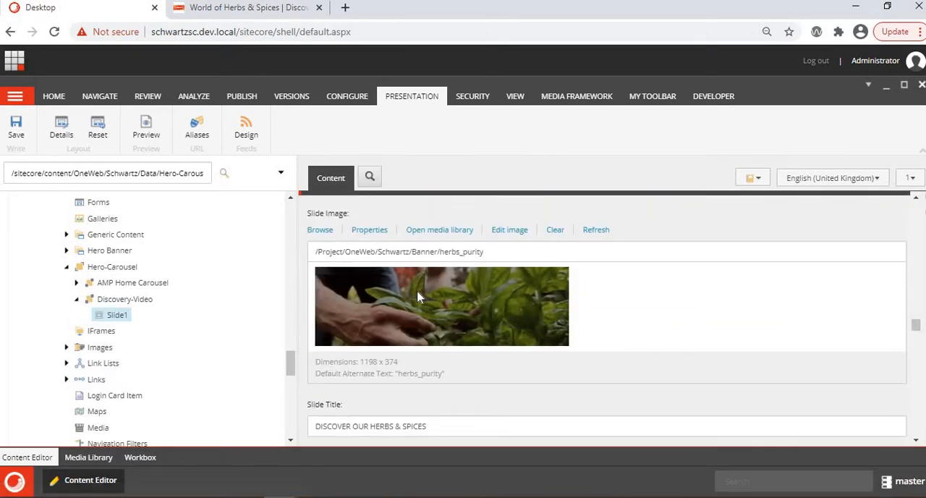
pyautogui.scroll(-2, 418, 297)
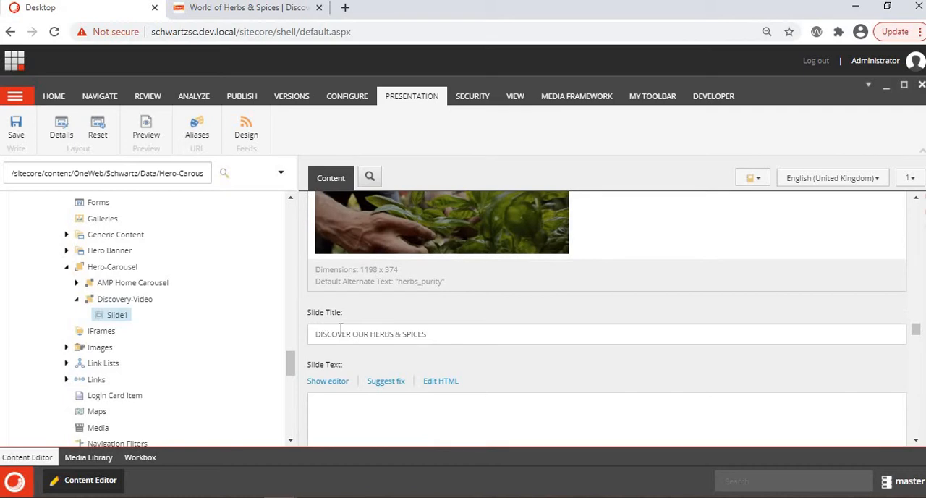
pyautogui.click(264, 18)
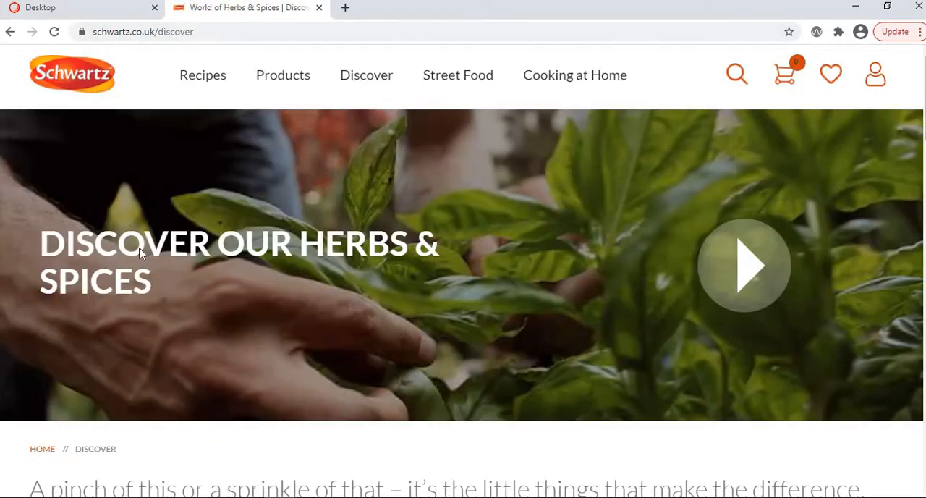
pyautogui.click(80, 8)
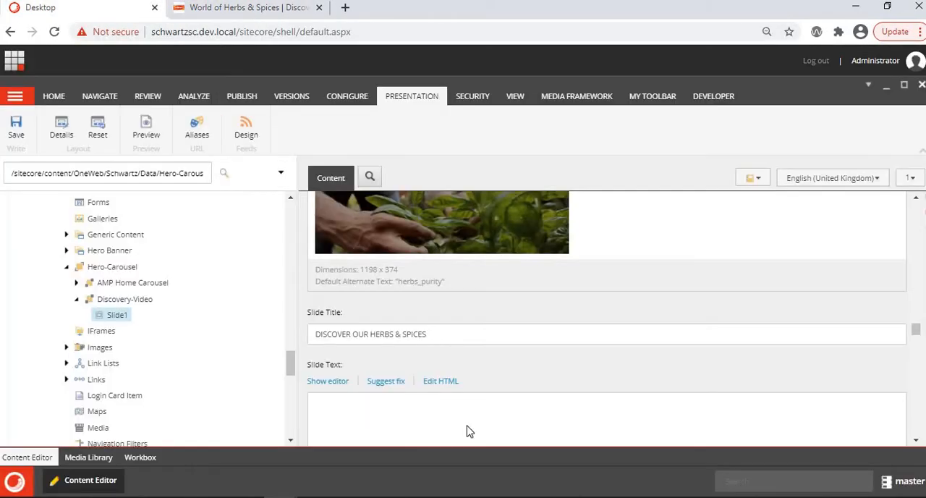
# - View the embed code in the HTML of Slide1's Video field, accept it, and check the remaining slide fields
pyautogui.scroll(-5, 467, 431)
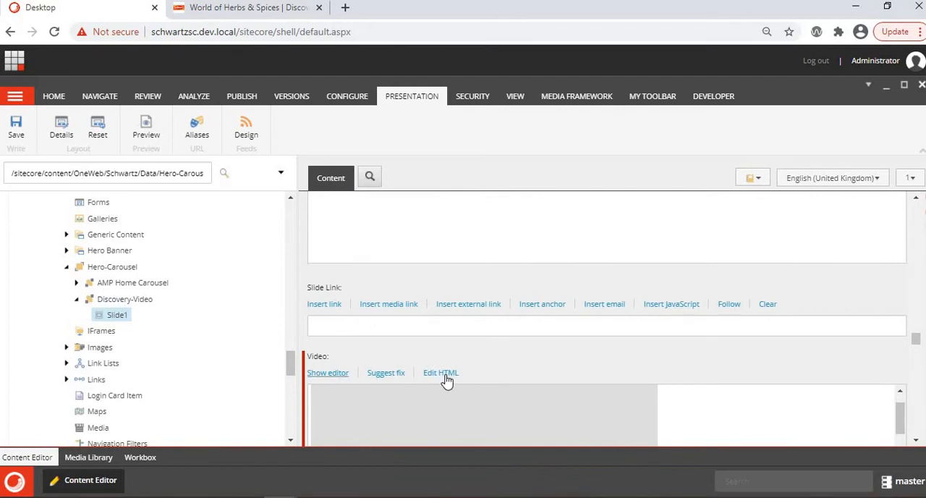
pyautogui.click(449, 379)
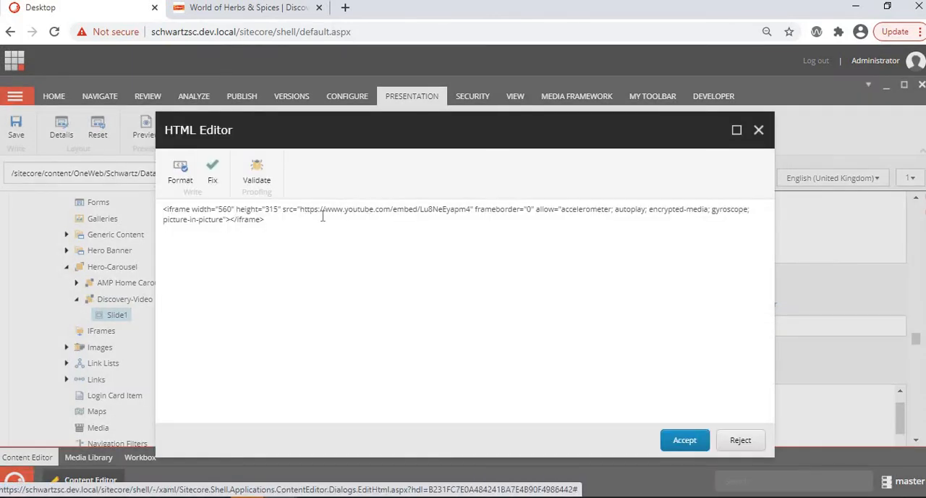
pyautogui.click(688, 441)
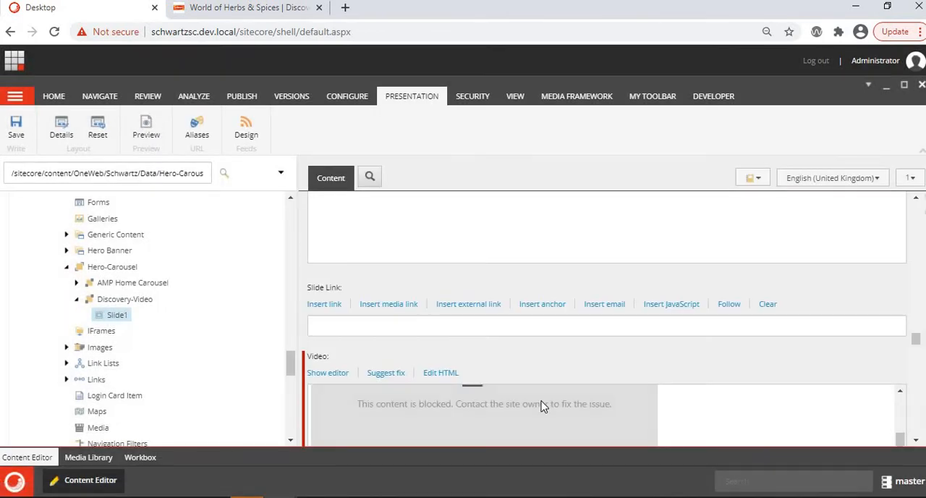
pyautogui.scroll(-3, 542, 405)
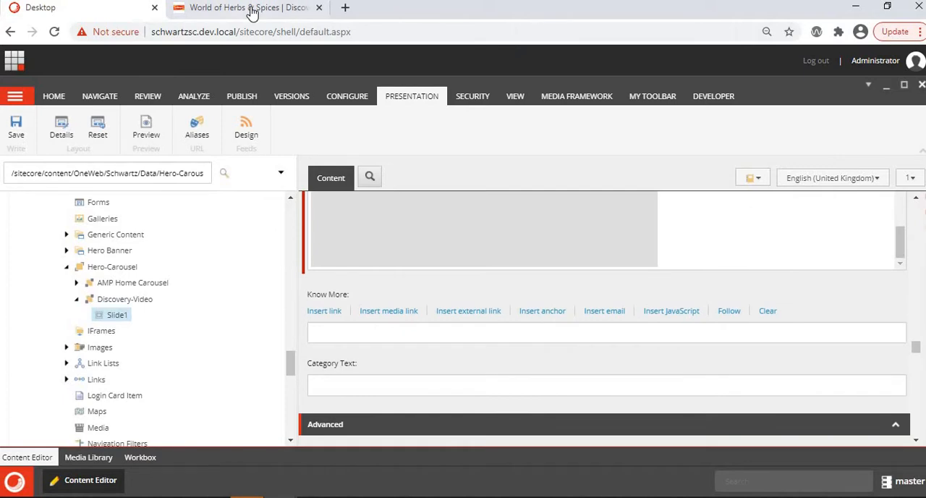
# - Look at the breadcrumb and heading below the hero banner on the live Discover page, and return to Sitecore
pyautogui.click(252, 13)
pyautogui.scroll(-3, 123, 324)
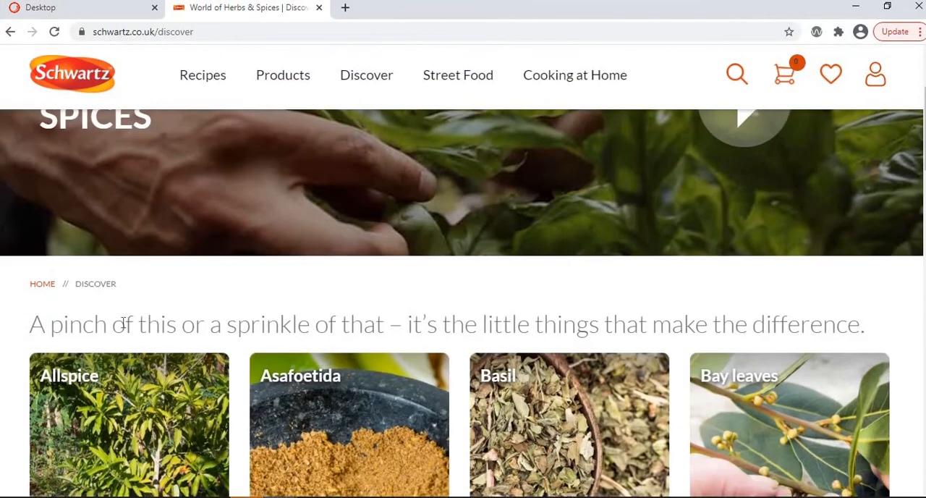
pyautogui.scroll(-1, 216, 356)
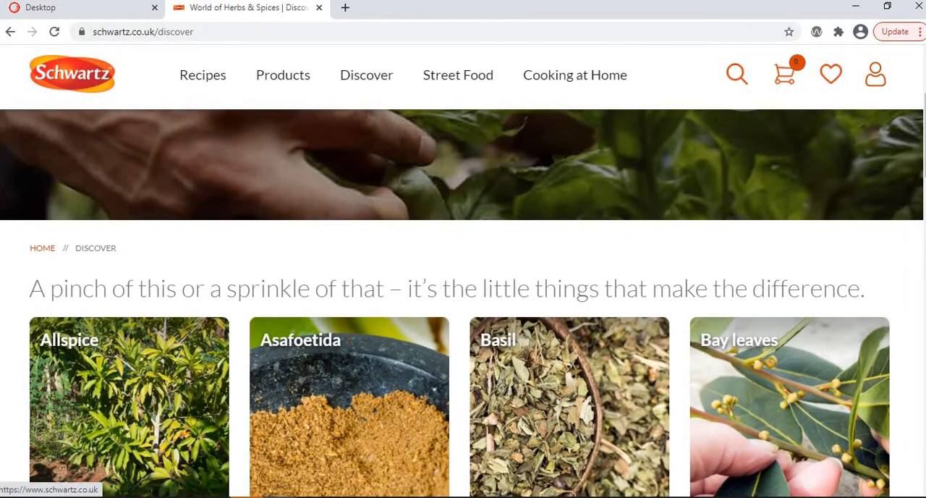
pyautogui.hotkey('ctrl', 'Tab')
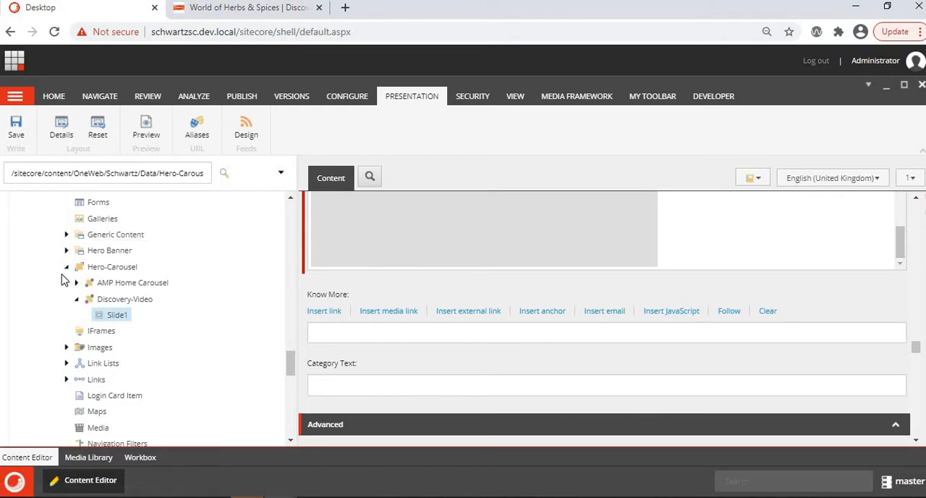
# - Open the discover item under Home in the content tree and examine its Title field in the Content section
pyautogui.scroll(3, 62, 280)
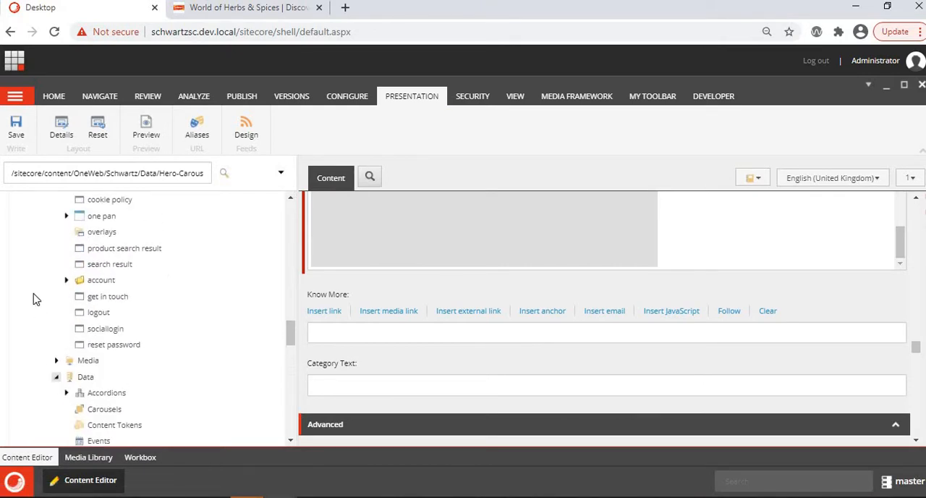
pyautogui.scroll(-10, 33, 299)
pyautogui.scroll(6, 33, 299)
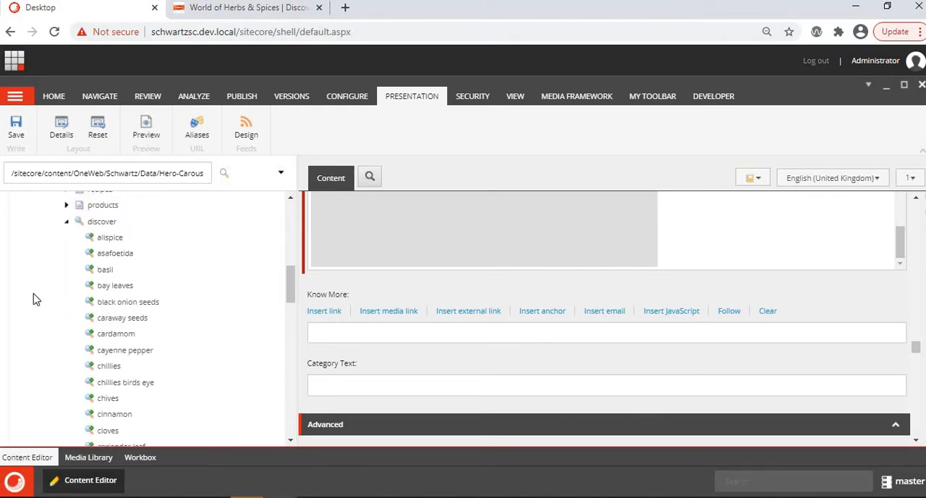
pyautogui.scroll(3, 58, 311)
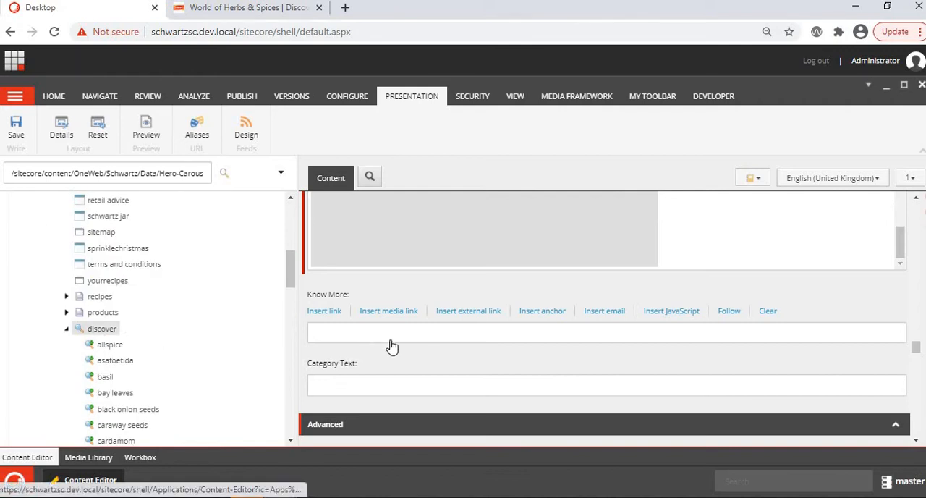
pyautogui.scroll(-10, 391, 346)
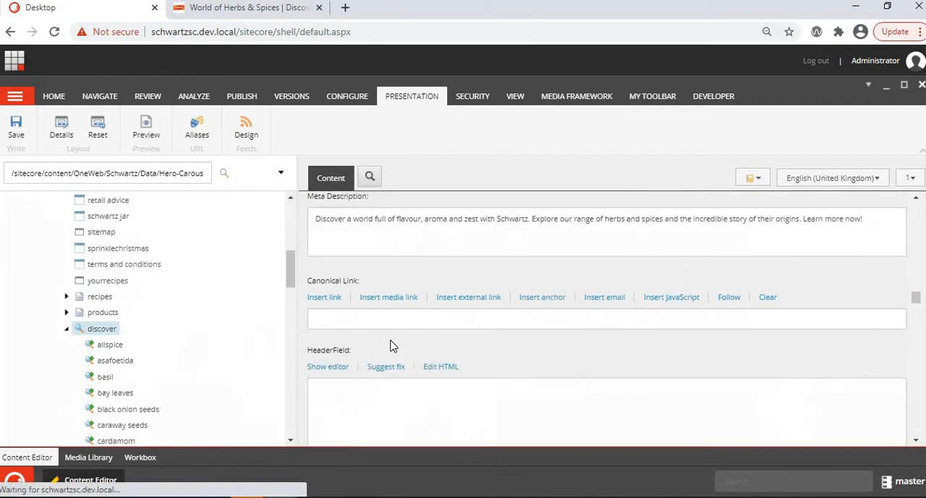
pyautogui.scroll(15, 392, 341)
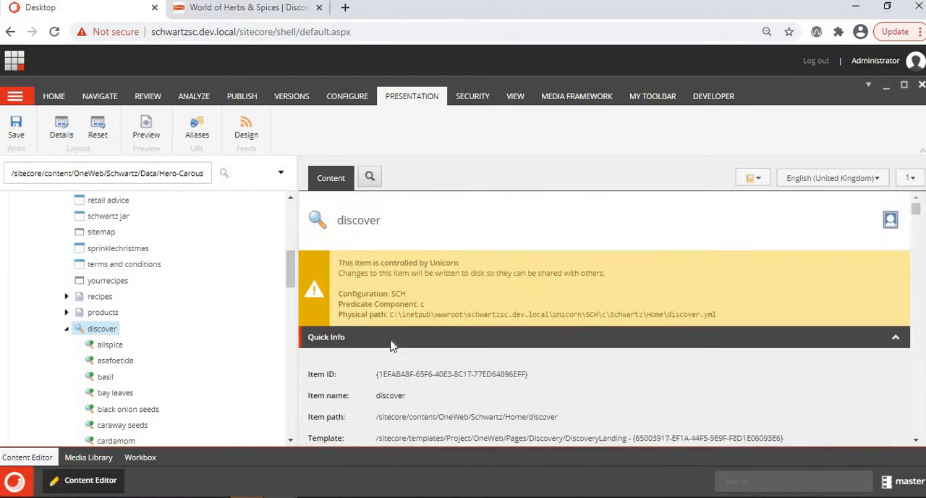
pyautogui.scroll(-5, 391, 345)
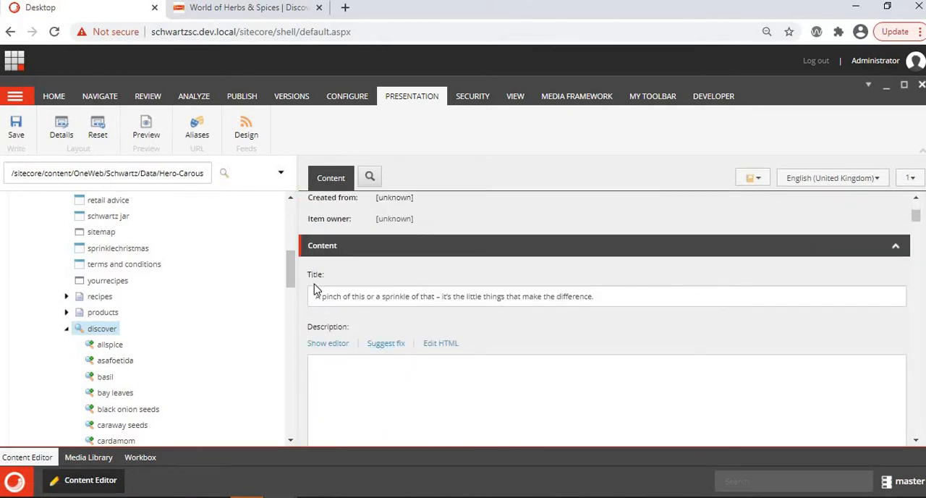
# - Compare the discover item's title and child items with the heading and herb and spice tiles on the live page
pyautogui.click(276, 10)
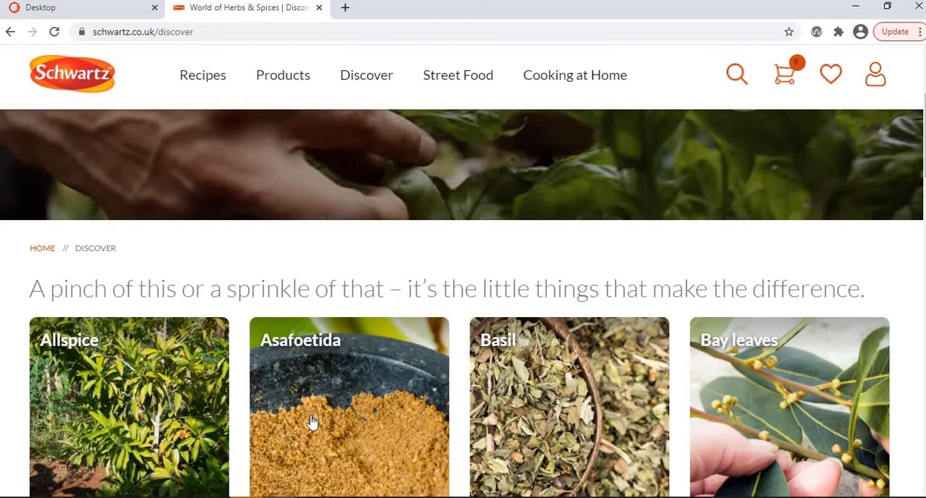
pyautogui.scroll(-2, 312, 422)
pyautogui.hotkey('ctrl', 'Tab')
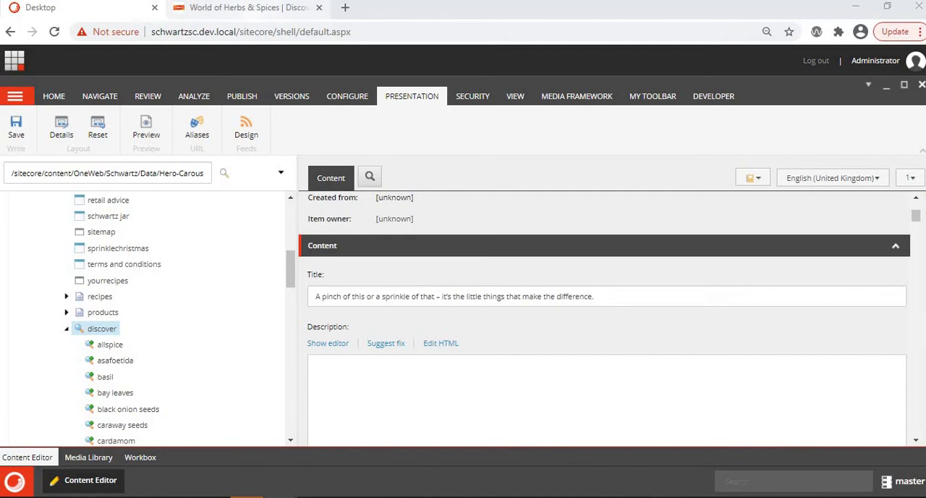
pyautogui.click(258, 12)
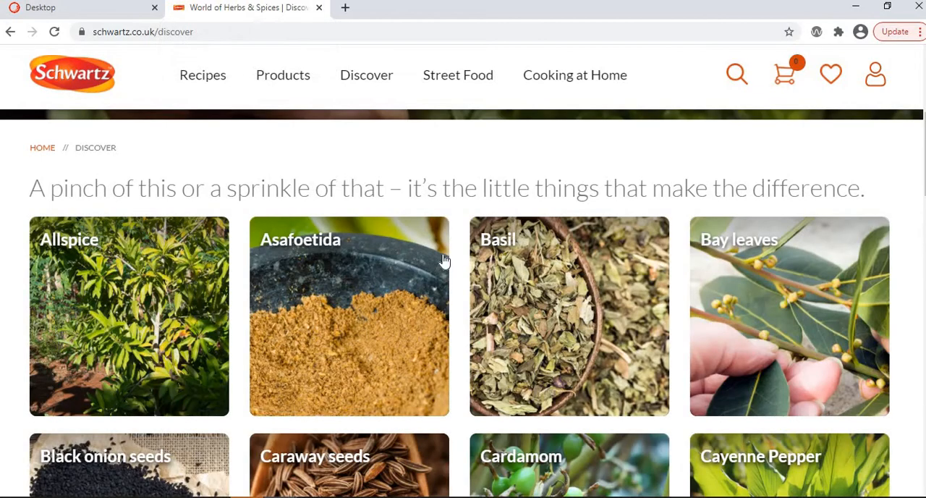
pyautogui.scroll(-10, 444, 261)
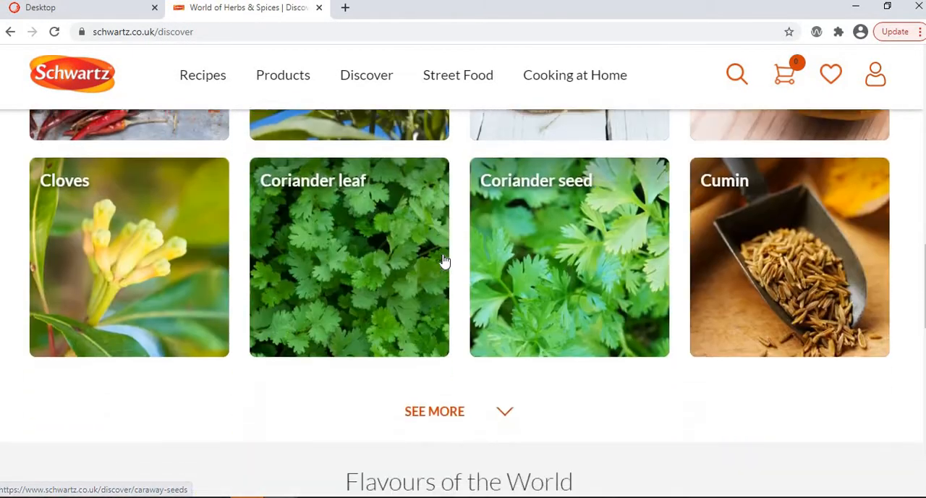
# - Show the growing location of Asafoetida from the Spices list on the live page's Flavours of the World map
pyautogui.scroll(-4, 445, 261)
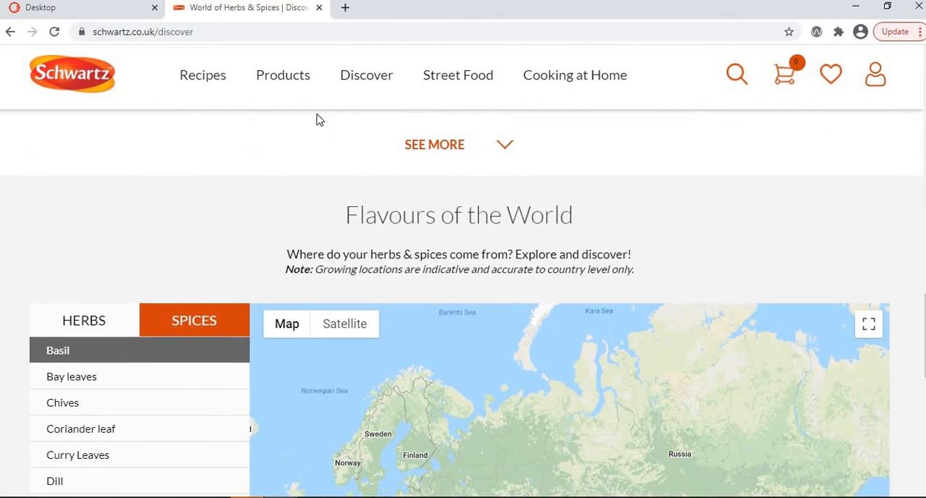
pyautogui.scroll(-3, 161, 263)
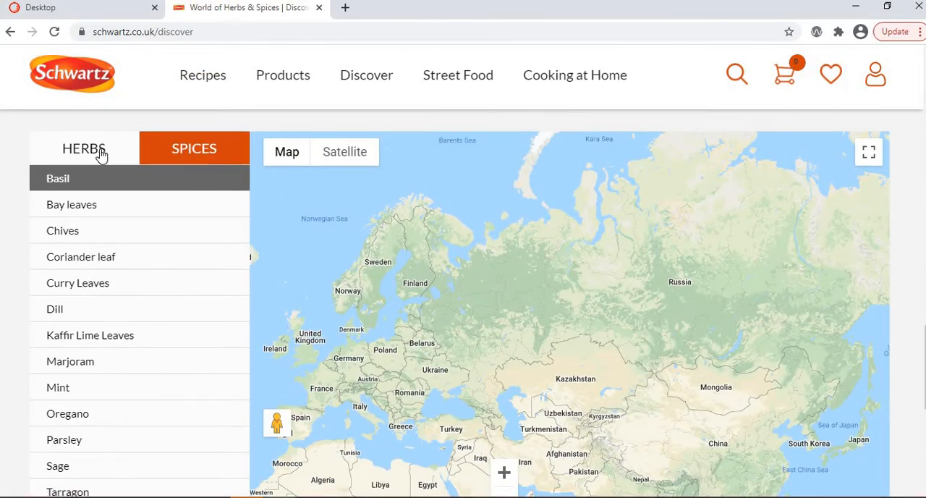
pyautogui.click(175, 152)
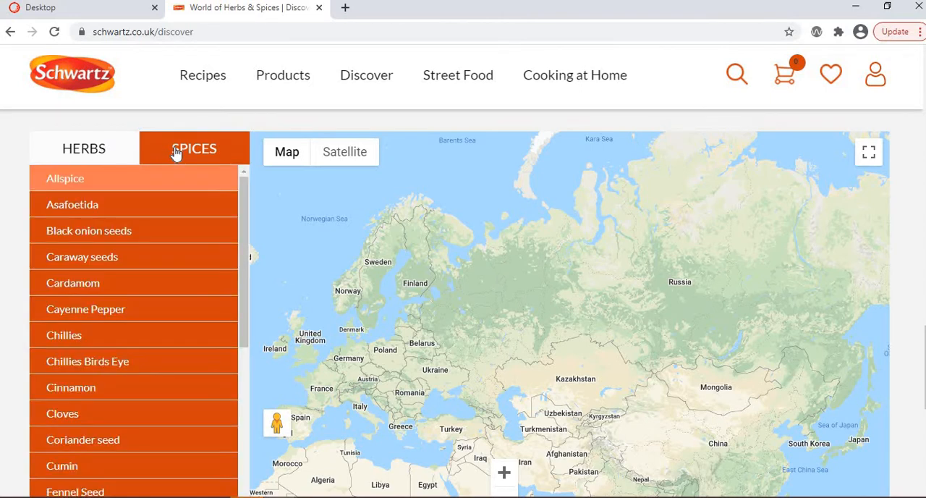
pyautogui.click(105, 208)
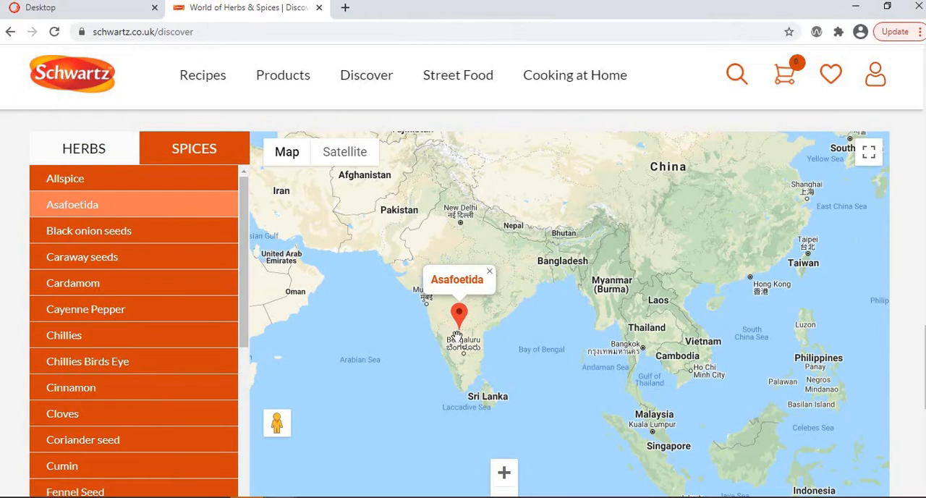
# - Examine the coordinates in the Herbs and Spices tables of the discover item in Sitecore
pyautogui.click(78, 10)
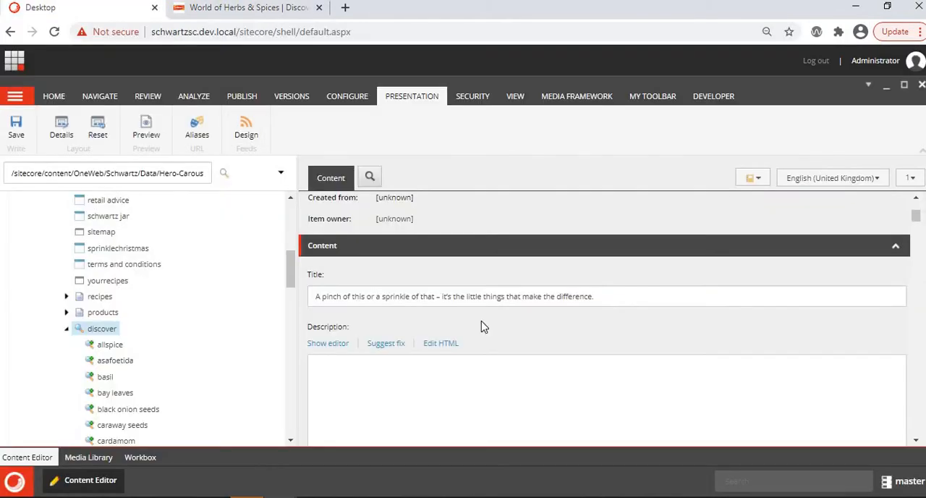
pyautogui.scroll(-5, 483, 326)
pyautogui.scroll(5, 483, 321)
pyautogui.scroll(-6, 420, 290)
pyautogui.scroll(1, 355, 266)
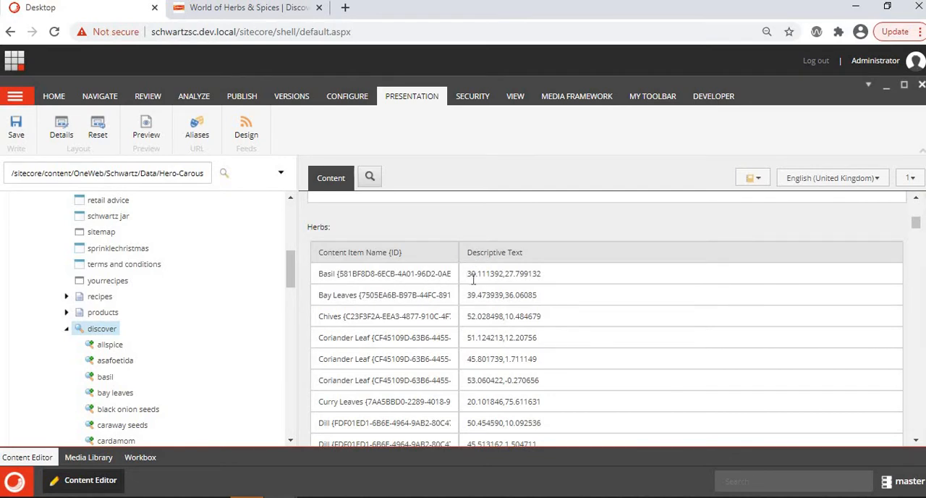
pyautogui.scroll(-5, 474, 280)
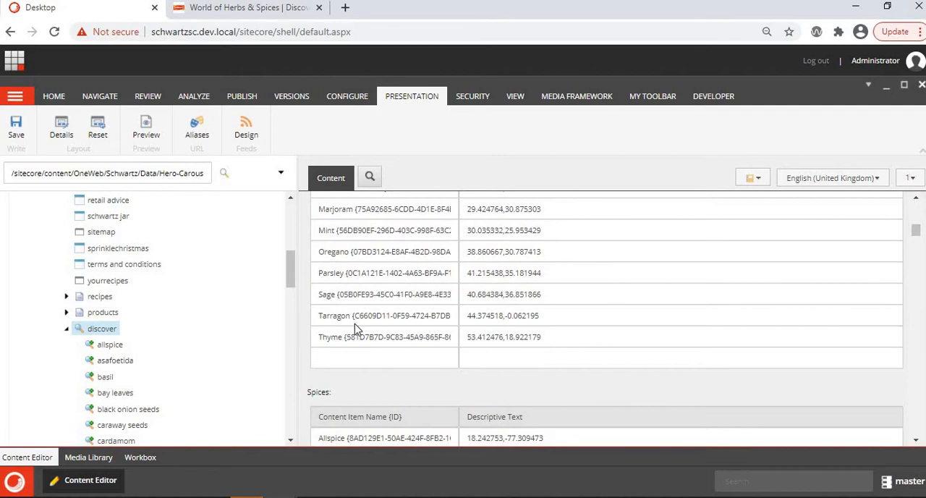
# - Try adding a Potato{} entry in the empty row at the end of the discover item's Herbs table
pyautogui.scroll(-1, 354, 329)
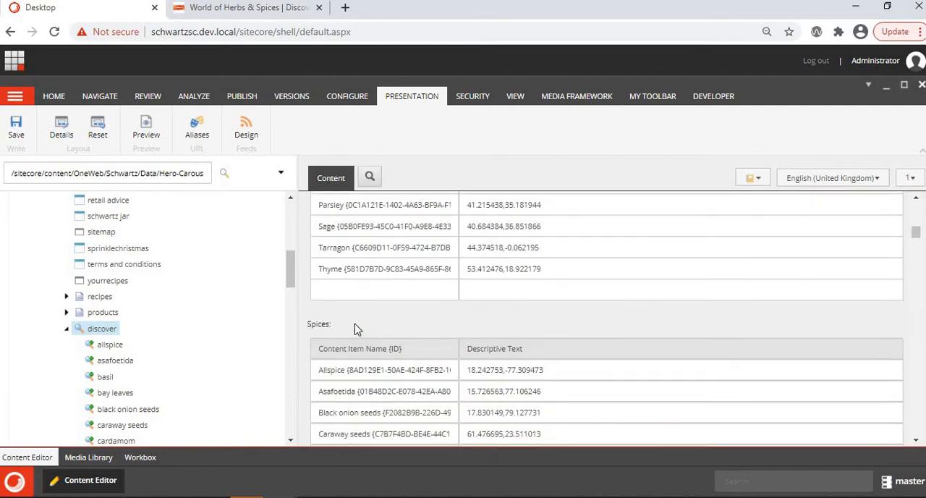
pyautogui.click(370, 289)
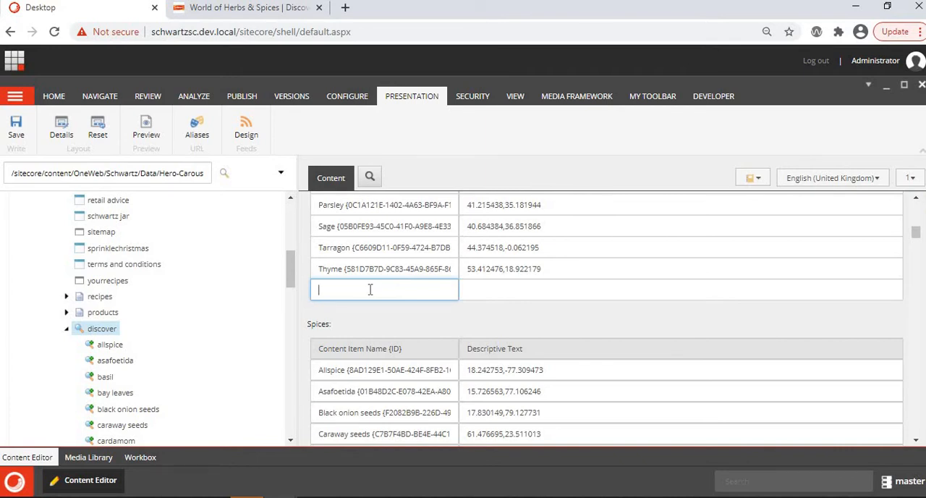
pyautogui.write('Potato{')
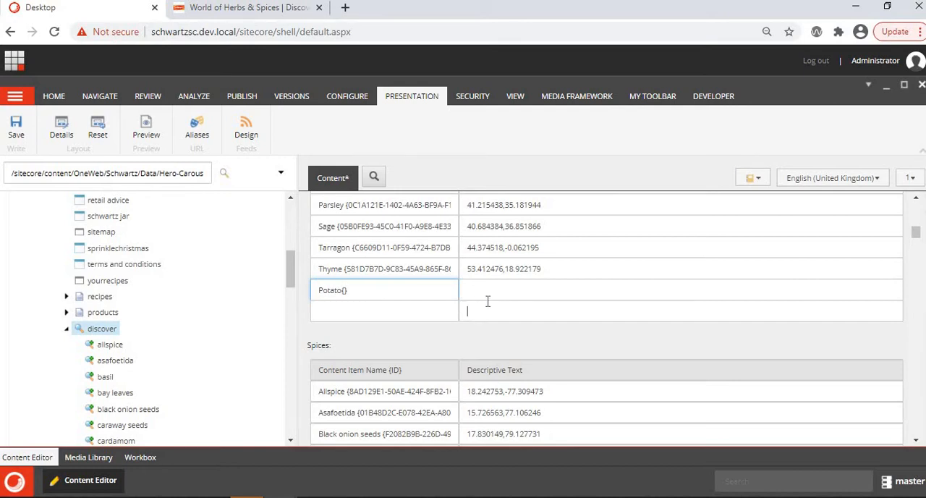
pyautogui.click(492, 287)
pyautogui.click(385, 291)
# - Examine the discover item's Spices table through to its Spice Map Title and Spice Map Description fields
pyautogui.scroll(-3, 174, 355)
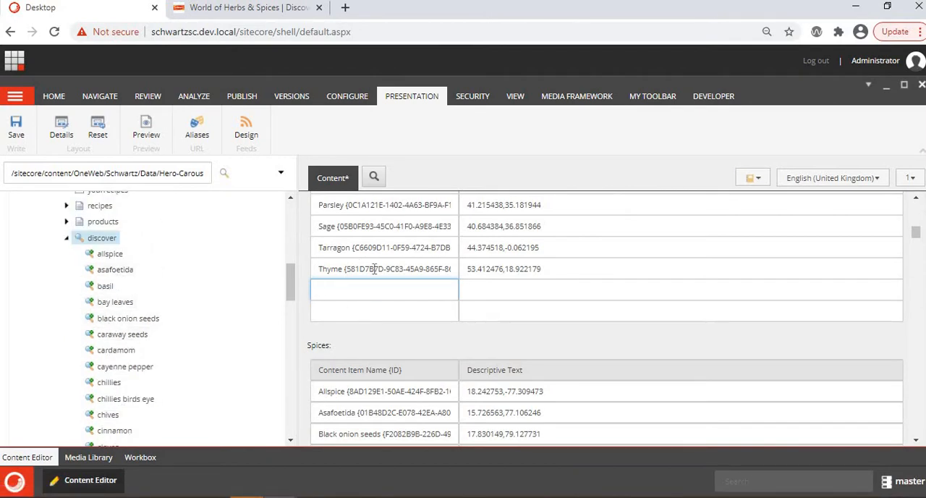
pyautogui.scroll(-3, 494, 349)
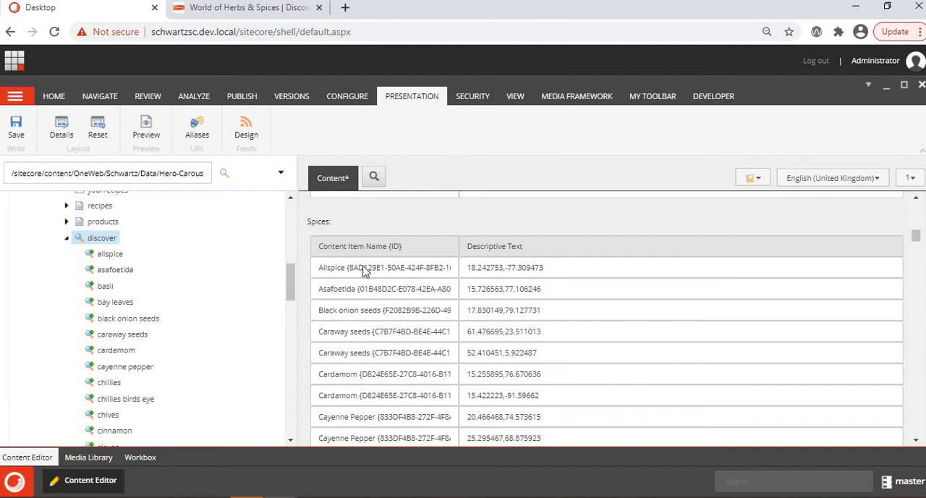
pyautogui.scroll(-15, 395, 349)
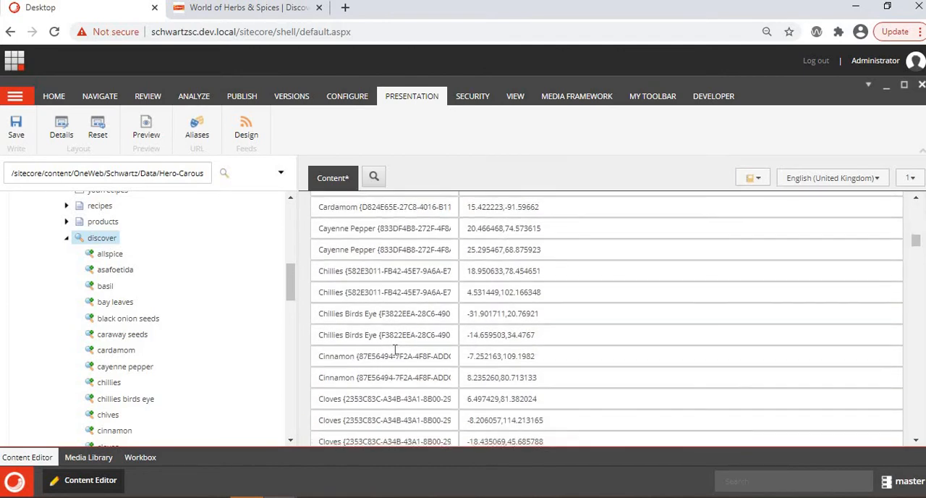
pyautogui.scroll(-20, 395, 350)
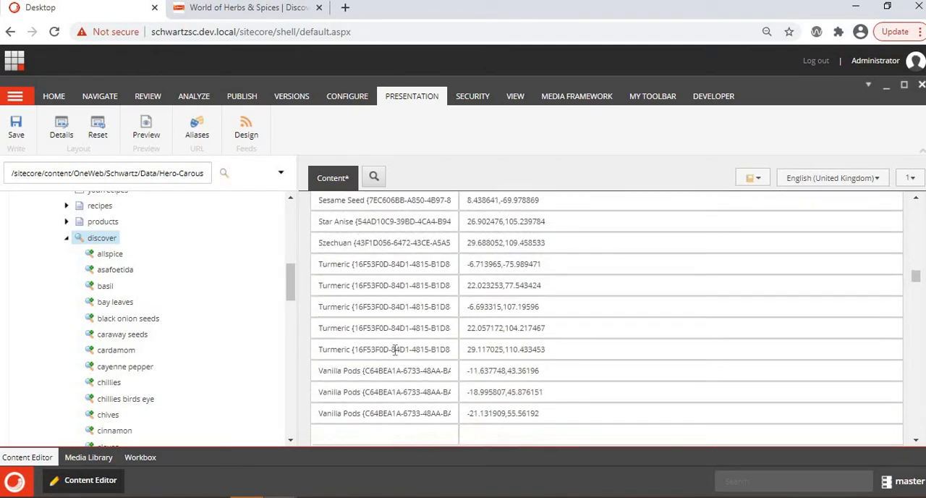
pyautogui.scroll(1, 325, 250)
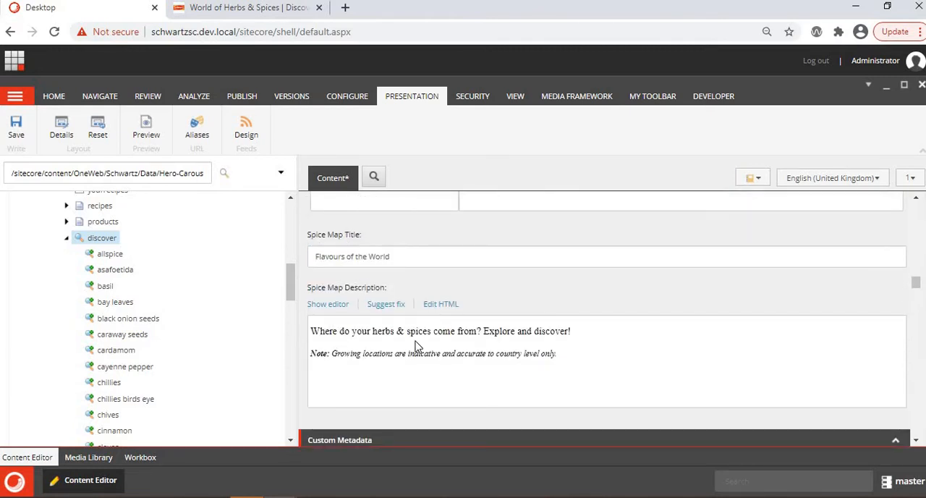
# - Show the Herbs list beside the live page's Flavours of the World map and compare it with the Herbs table in Sitecore
pyautogui.click(291, 9)
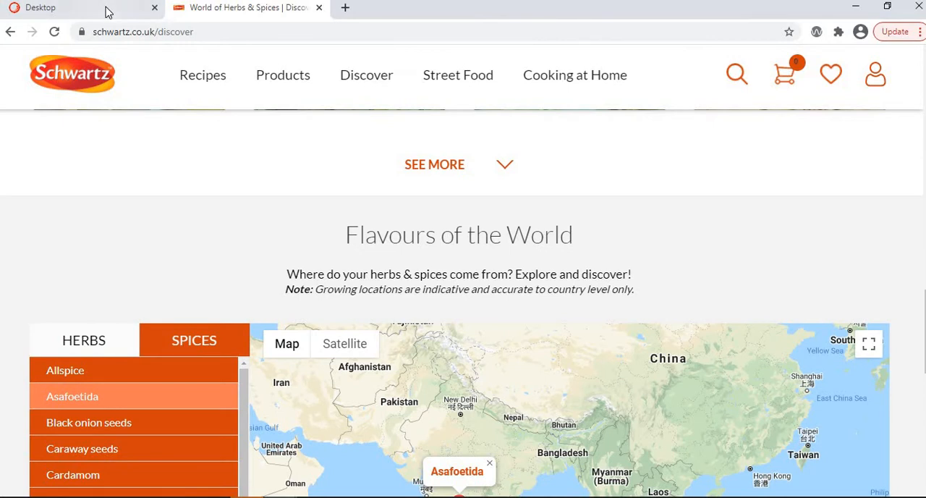
pyautogui.scroll(-2, 116, 217)
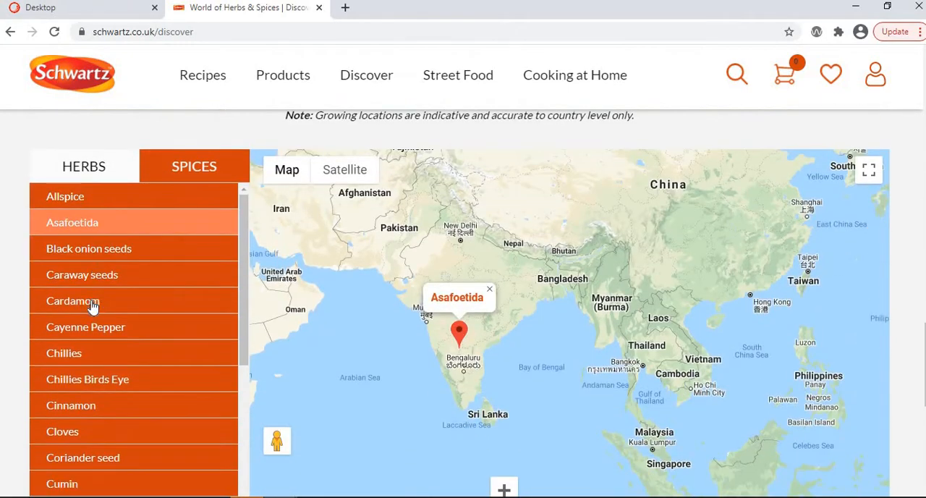
pyautogui.click(77, 178)
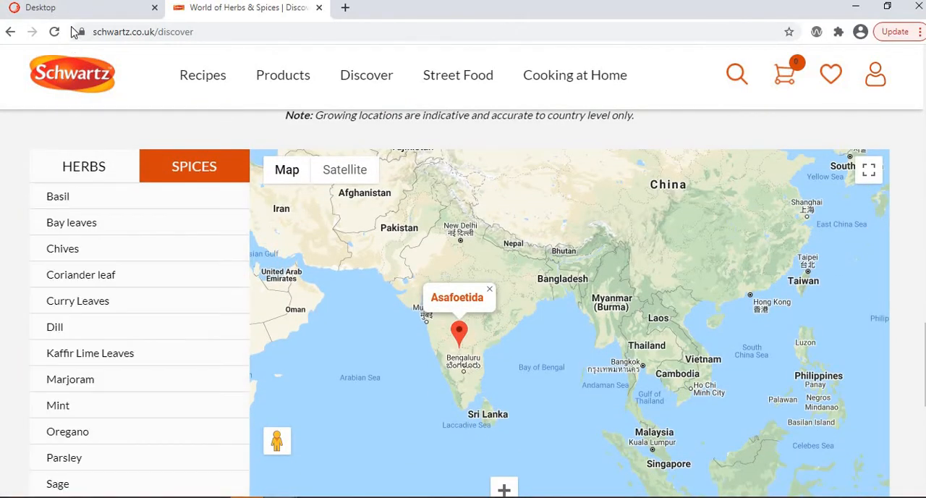
pyautogui.click(75, 9)
pyautogui.scroll(3, 348, 253)
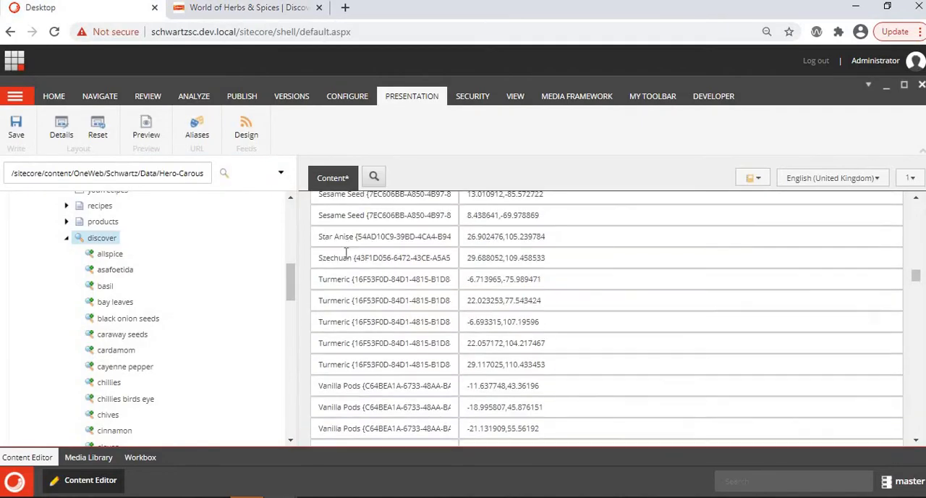
pyautogui.scroll(15, 453, 257)
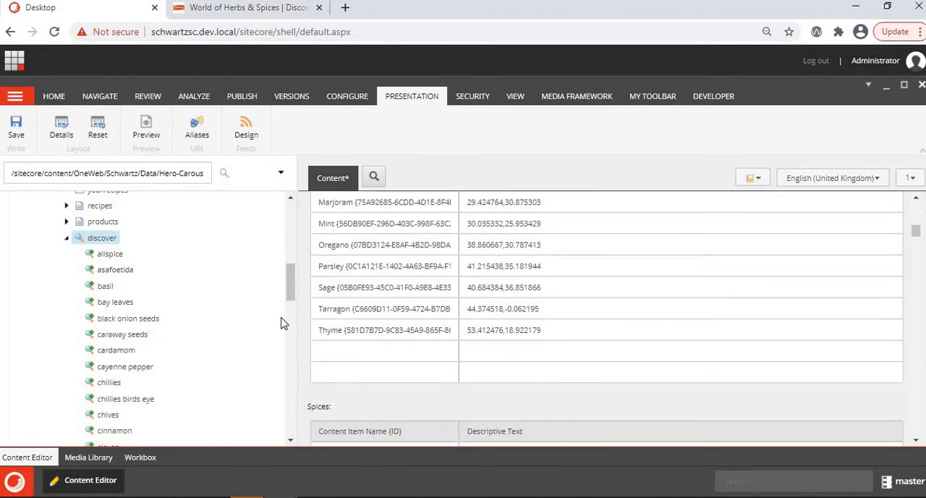
# - Review the herb and spice tiles on the live Discover page, ending at the Allspice tile
pyautogui.click(237, 13)
pyautogui.scroll(15, 399, 326)
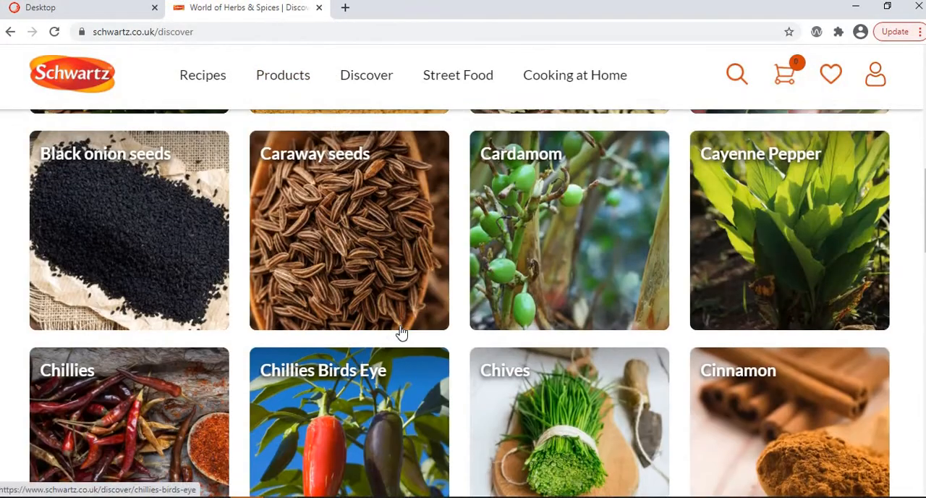
pyautogui.scroll(-2, 138, 329)
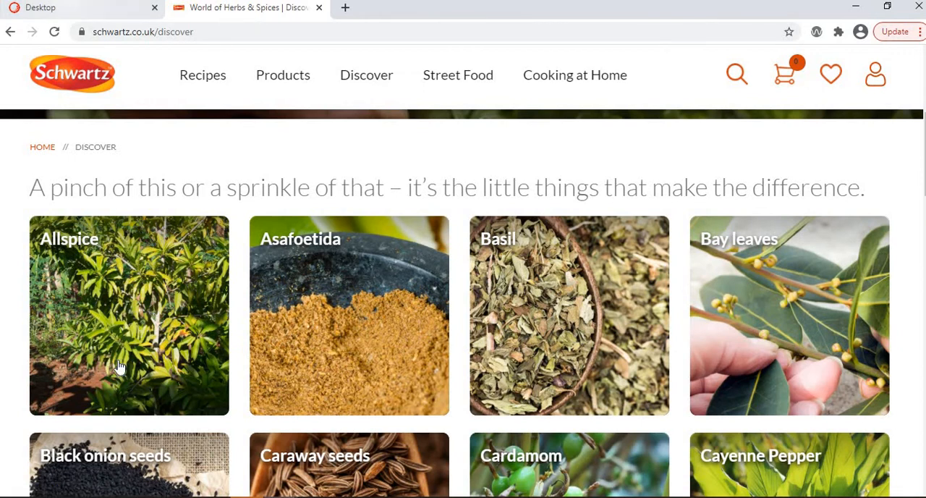
# - Open the allspice item under discover in Sitecore, discarding the unsaved changes to the discover item
pyautogui.click(74, 9)
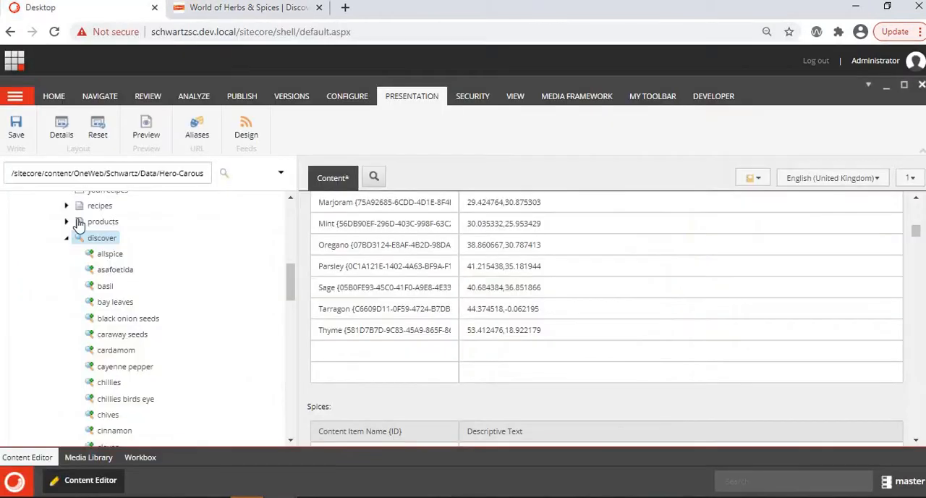
pyautogui.click(110, 256)
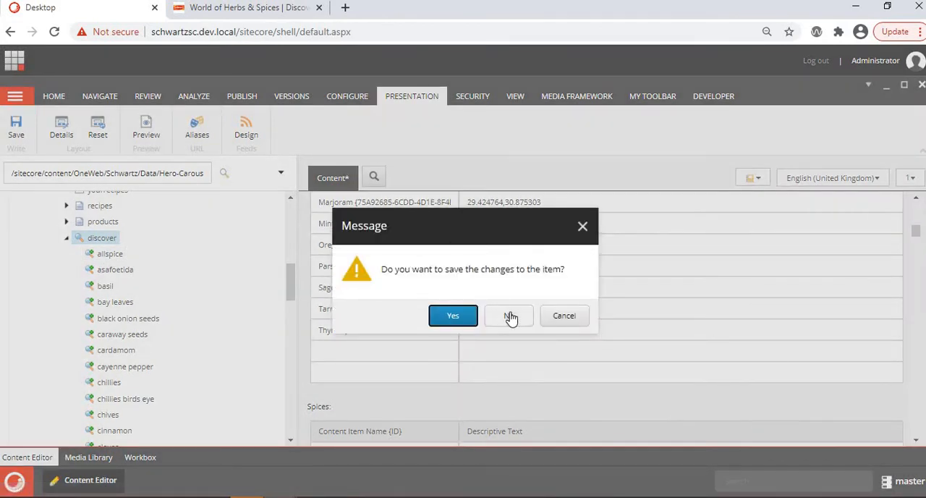
pyautogui.click(511, 317)
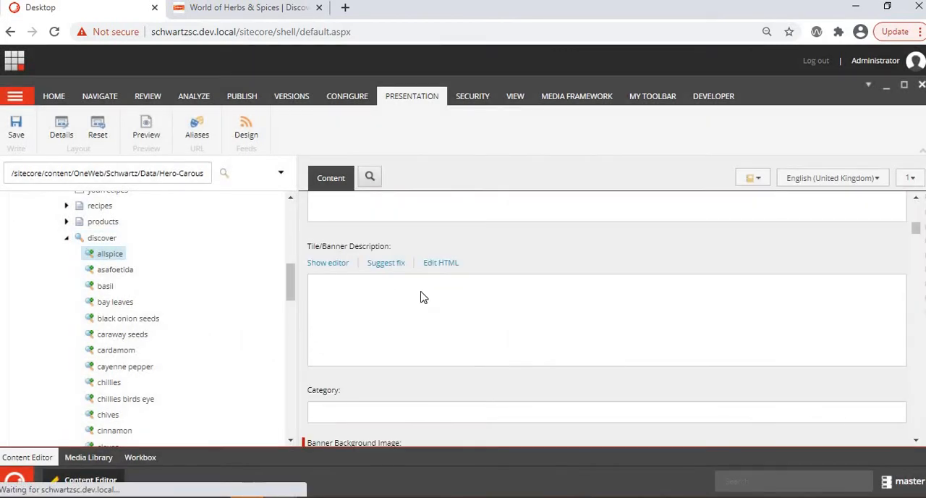
# - Examine the allspice item's banner background image and its mobile, tablet and desktop images under General Images
pyautogui.scroll(-10, 423, 297)
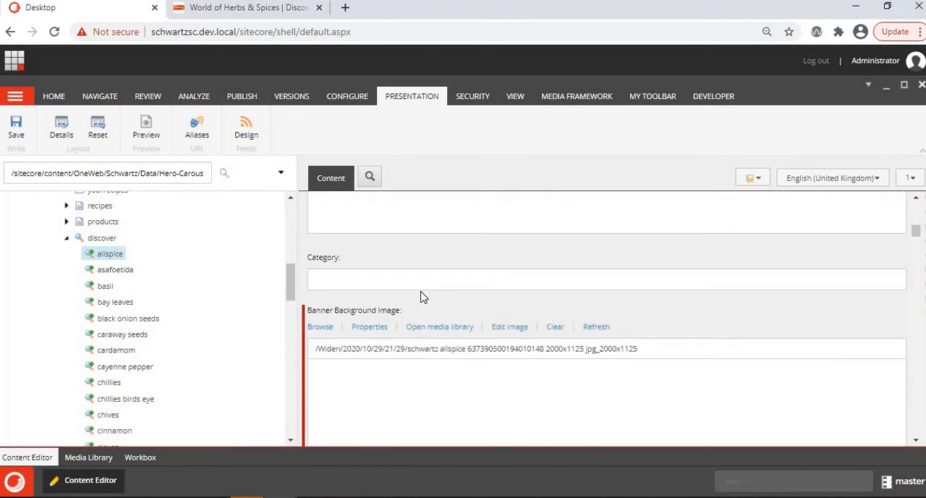
pyautogui.scroll(-5, 423, 297)
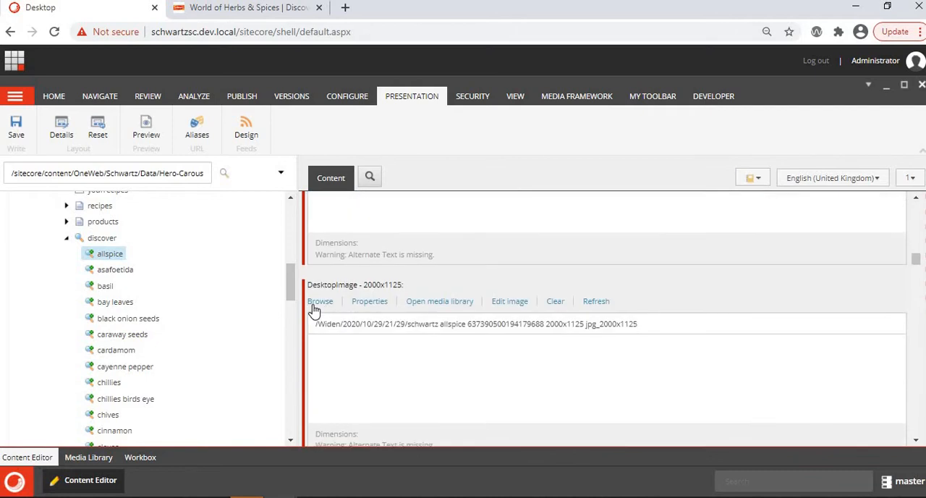
pyautogui.scroll(4, 340, 311)
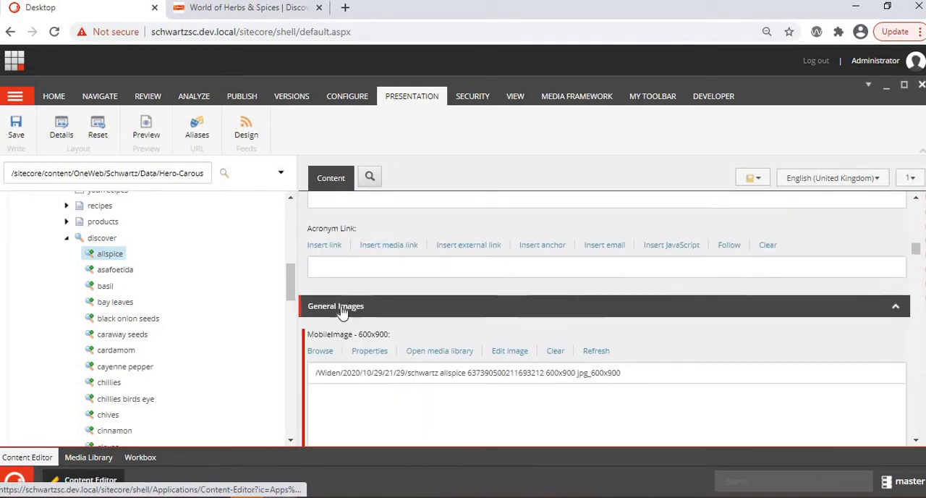
pyautogui.scroll(-5, 338, 319)
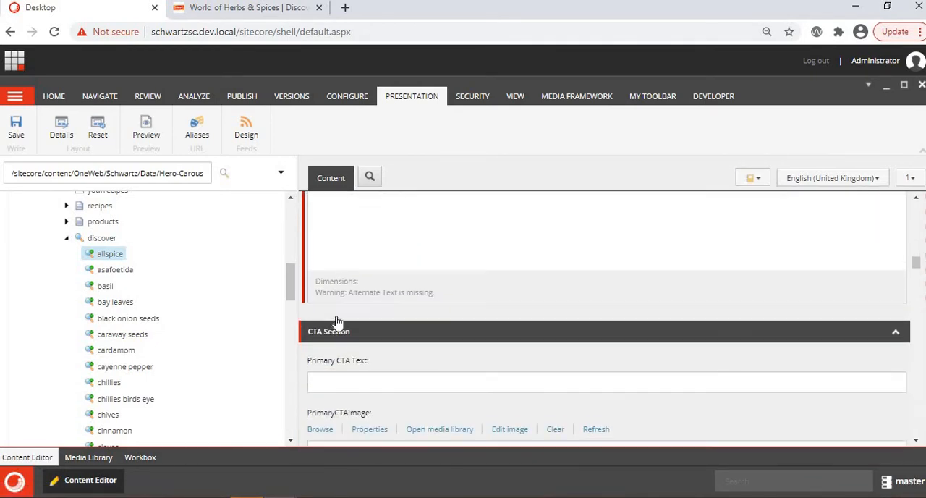
pyautogui.scroll(2, 325, 304)
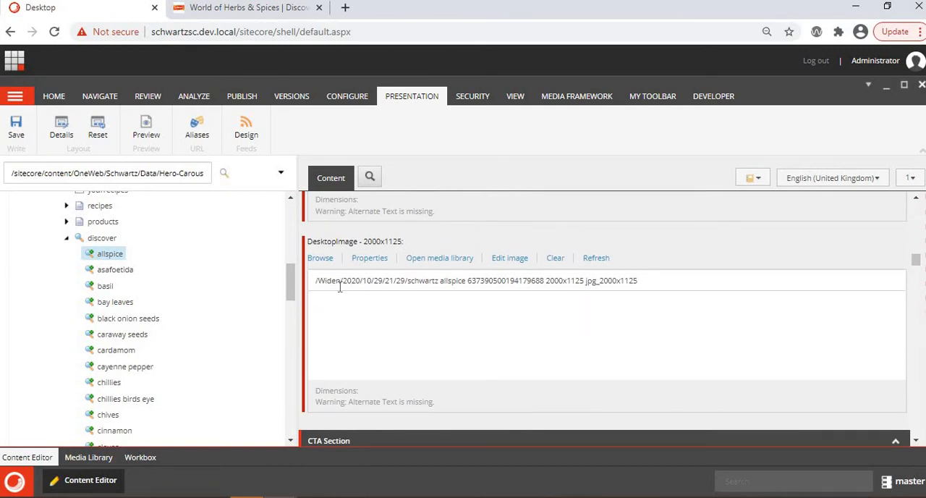
pyautogui.scroll(2, 339, 287)
# - Open the Allspice page from its tile on the live site and match its banner to the allspice item's banner image fields
pyautogui.hotkey('ctrl', 'Tab')
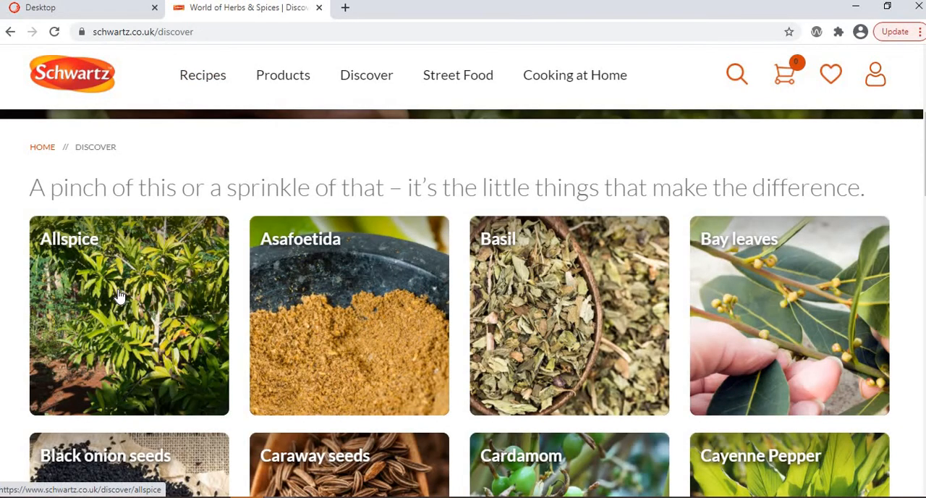
pyautogui.click(121, 296)
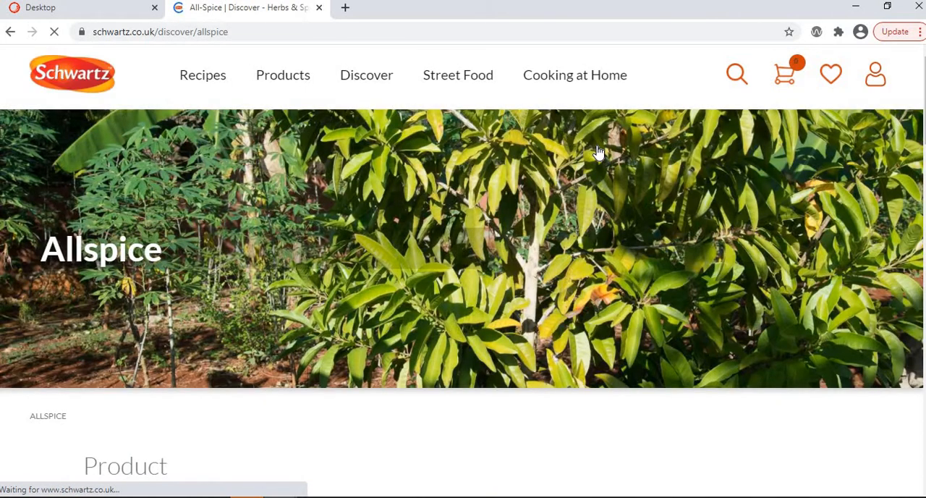
pyautogui.click(73, 7)
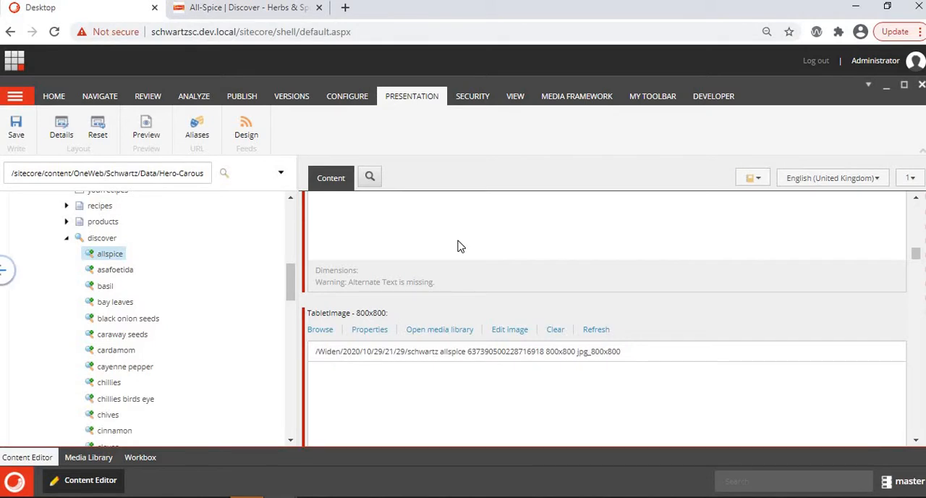
pyautogui.scroll(10, 459, 244)
pyautogui.scroll(10, 459, 242)
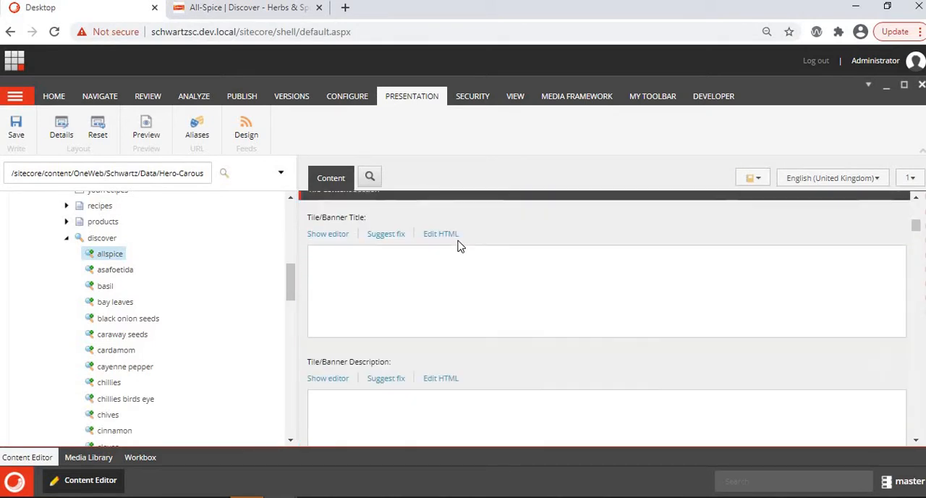
pyautogui.scroll(-10, 459, 246)
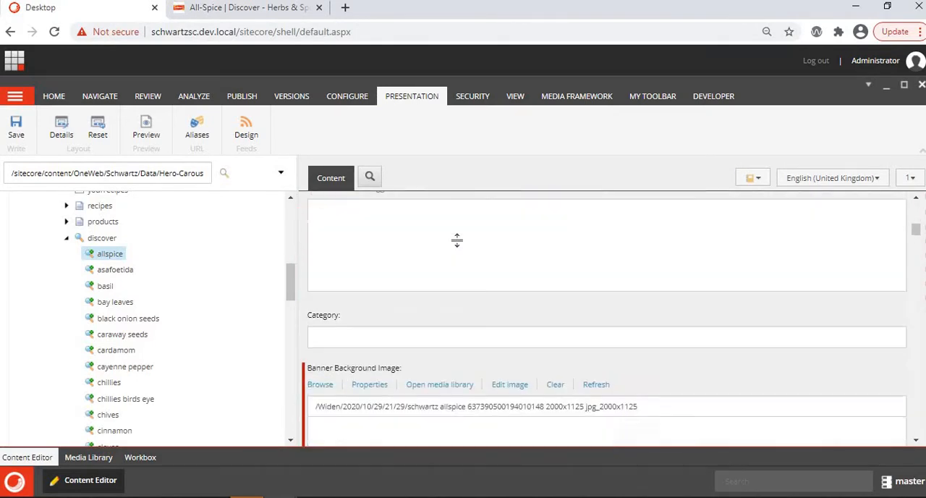
pyautogui.scroll(3, 459, 247)
pyautogui.scroll(-5, 459, 247)
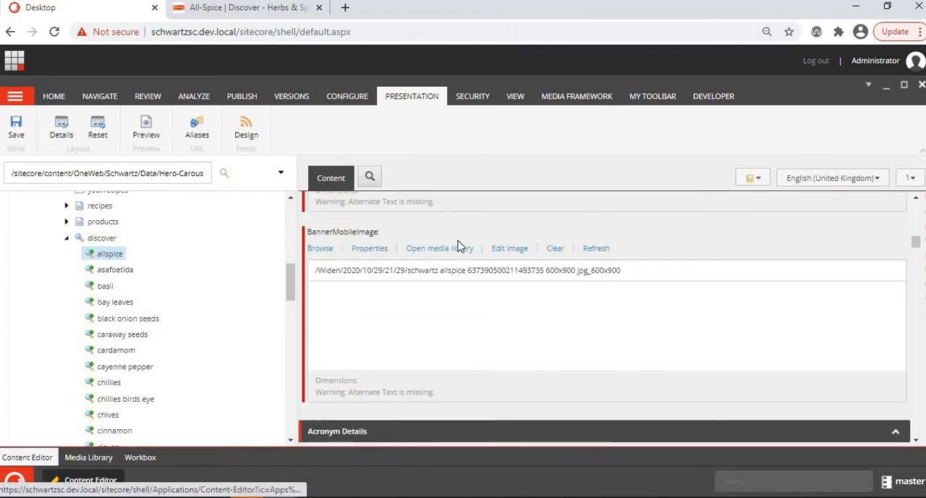
pyautogui.scroll(-3, 403, 318)
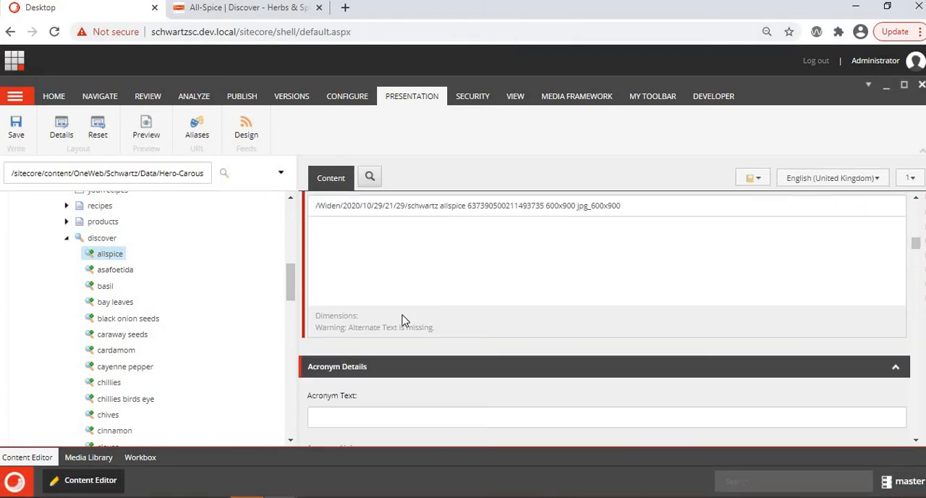
pyautogui.scroll(7, 403, 320)
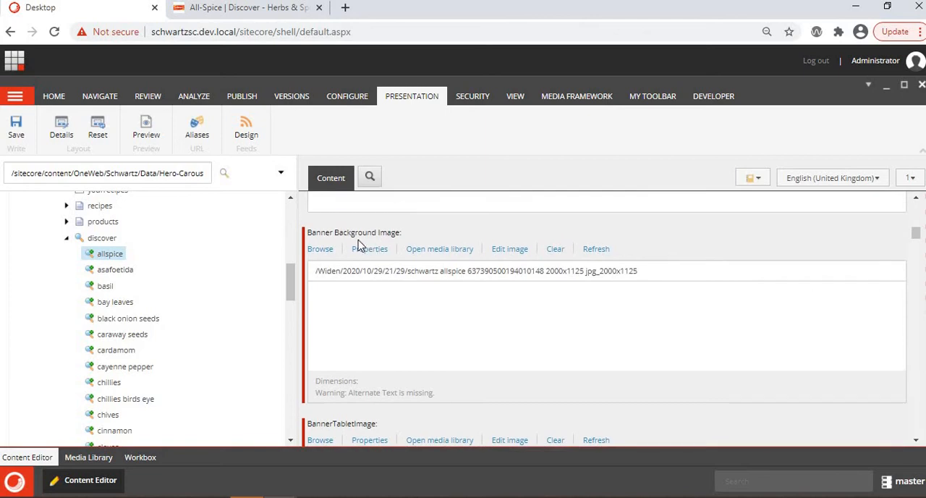
pyautogui.scroll(2, 413, 255)
pyautogui.scroll(6, 416, 268)
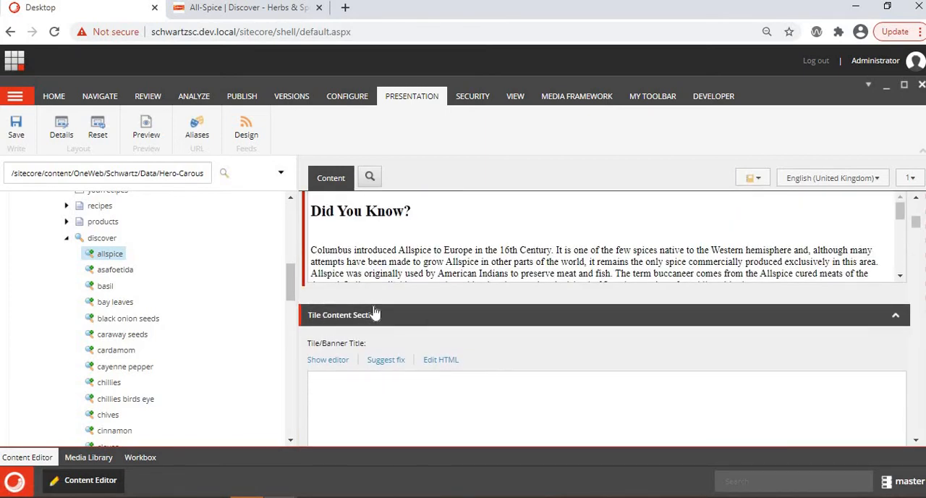
# - Compare the allspice item's Title field in Sitecore with the heading on the live Allspice page's banner
pyautogui.click(309, 13)
pyautogui.hotkey('ctrl', 'shift', 'Tab')
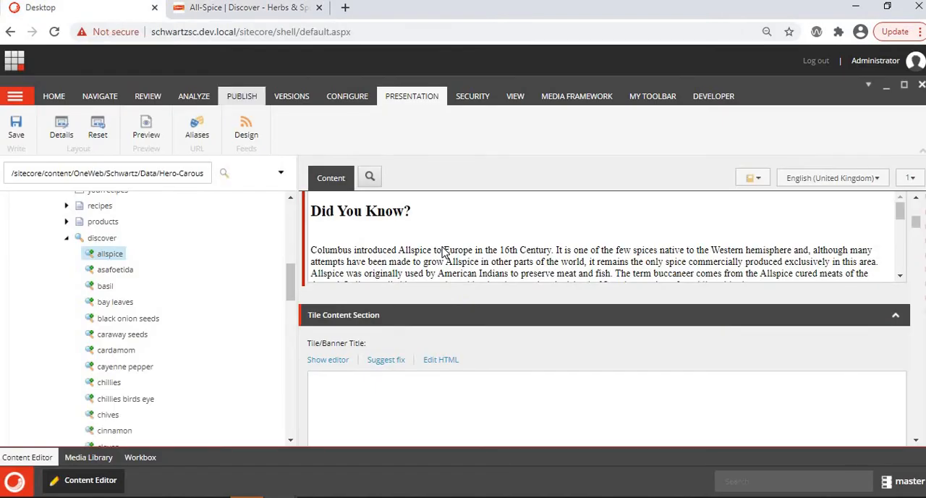
pyautogui.scroll(6, 440, 248)
pyautogui.scroll(-2, 320, 299)
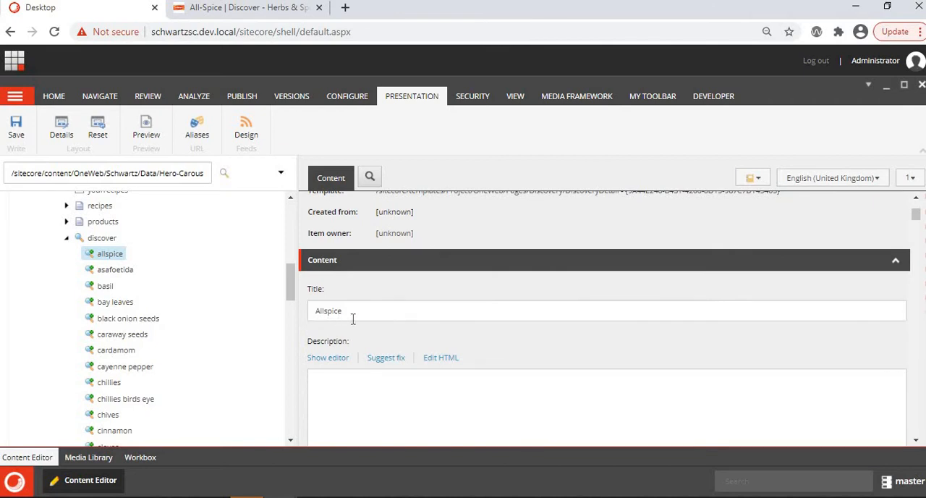
pyautogui.scroll(-3, 386, 350)
pyautogui.hotkey('ctrl', 'Tab')
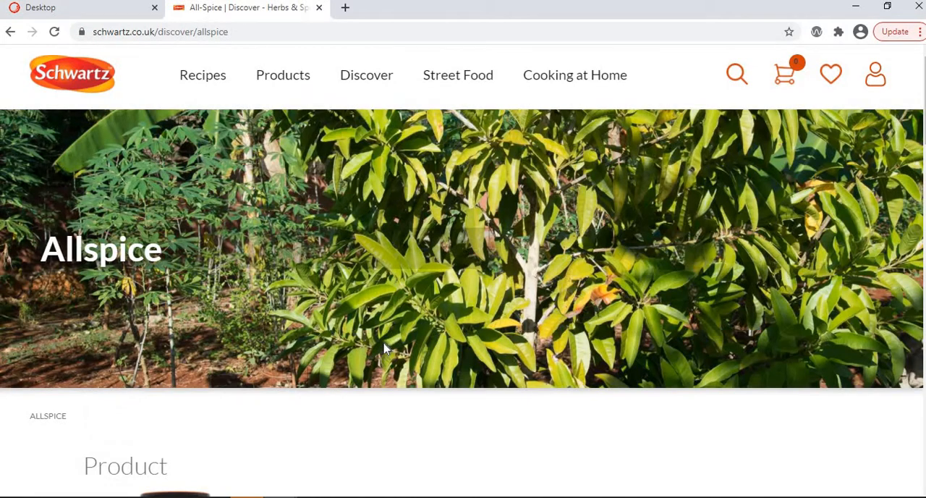
# - Match the live Allspice page's Product and Similar Stories sections to the Products and Similar Stories fields of the allspice item in Sitecore
pyautogui.scroll(-2, 386, 350)
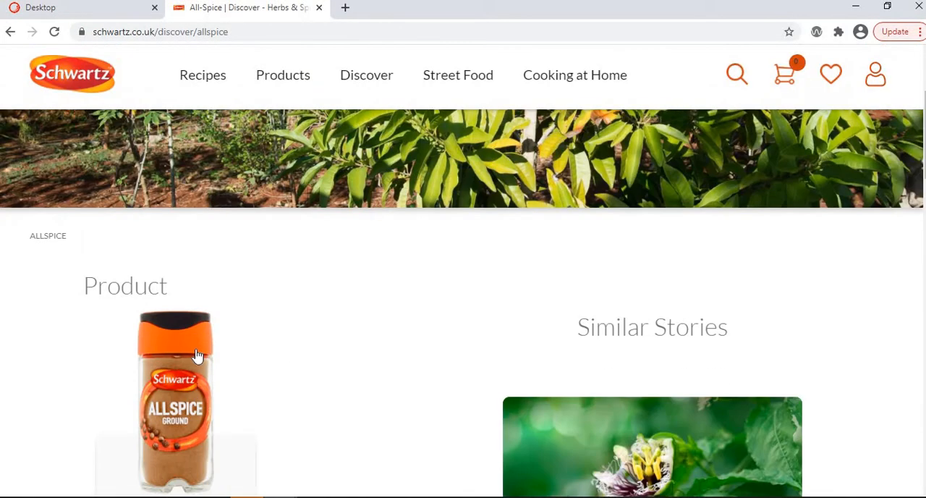
pyautogui.click(62, 15)
pyautogui.scroll(-15, 537, 353)
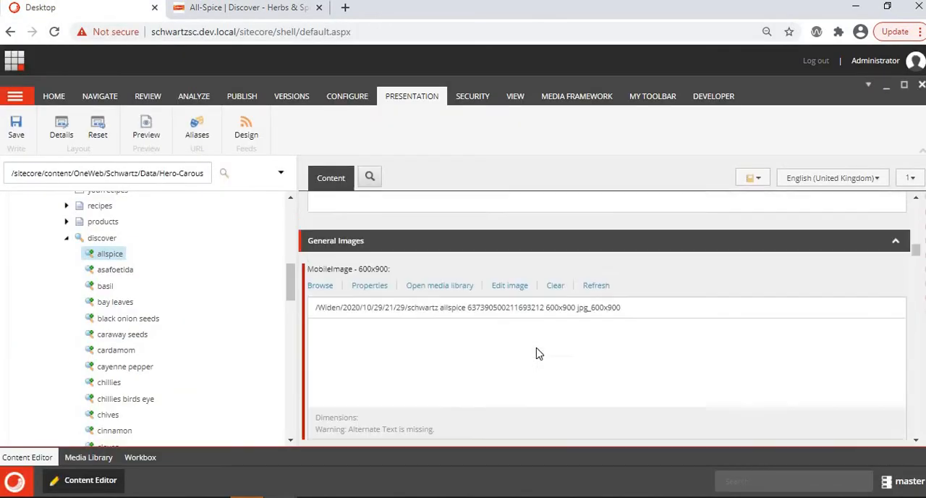
pyautogui.scroll(-15, 537, 353)
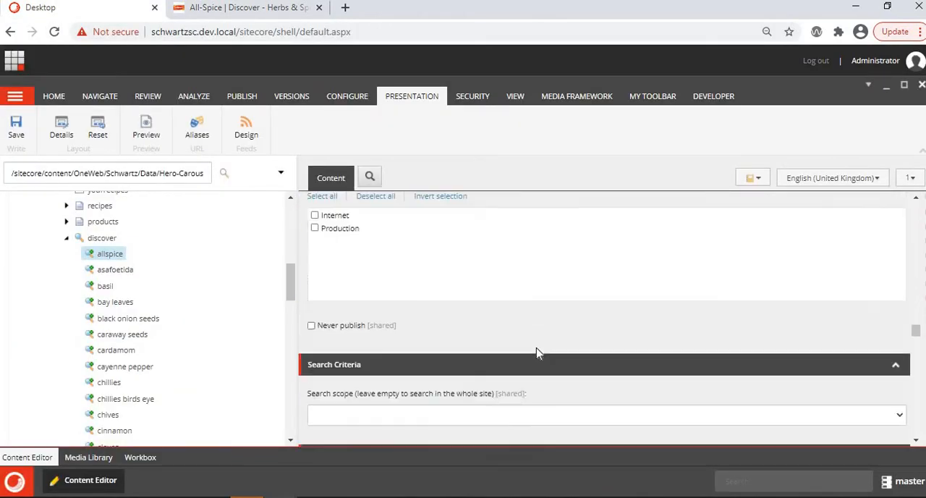
pyautogui.scroll(-5, 537, 353)
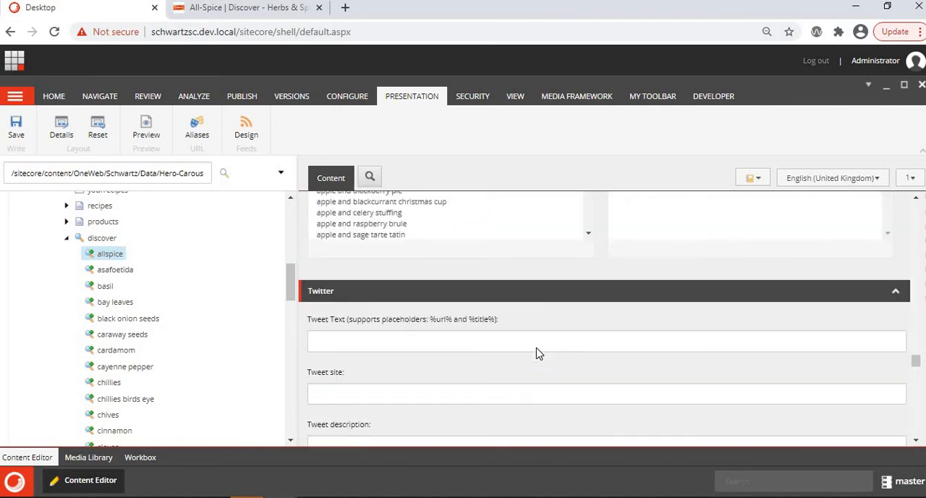
pyautogui.scroll(2, 537, 353)
pyautogui.scroll(-10, 537, 354)
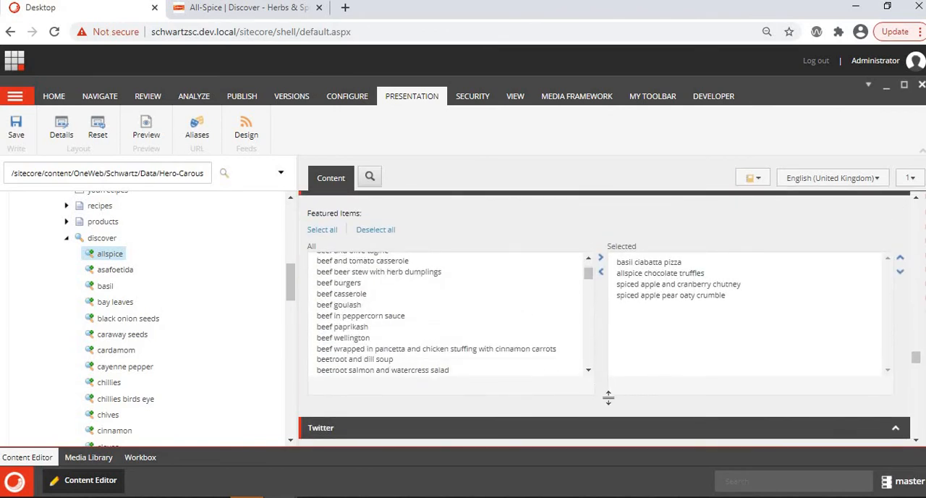
pyautogui.scroll(-10, 608, 397)
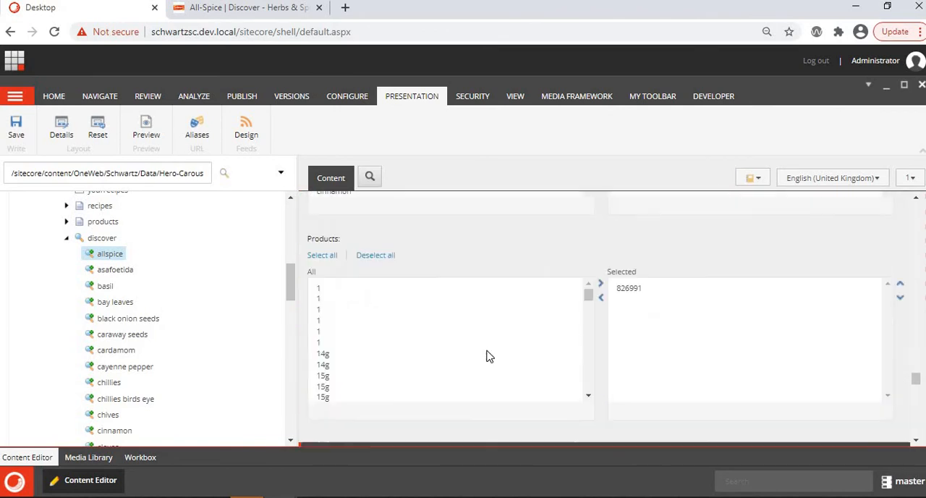
pyautogui.scroll(3, 398, 223)
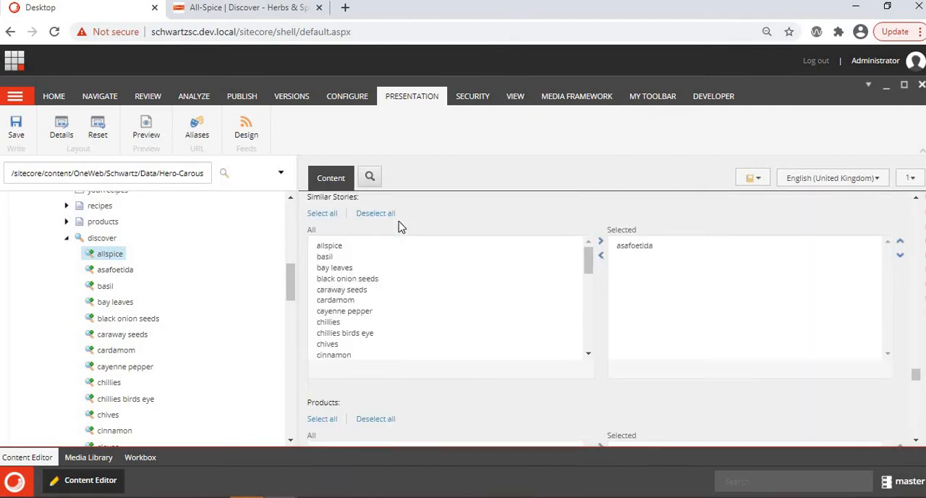
pyautogui.scroll(-3, 450, 267)
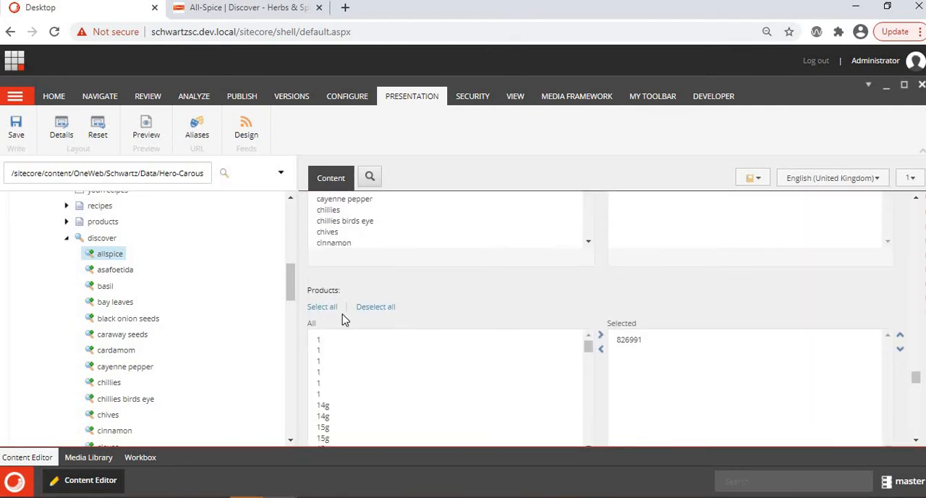
# - Add products 820619 and 820621 to the allspice item's selected Products, and take them out of the selection again
pyautogui.scroll(-10, 469, 386)
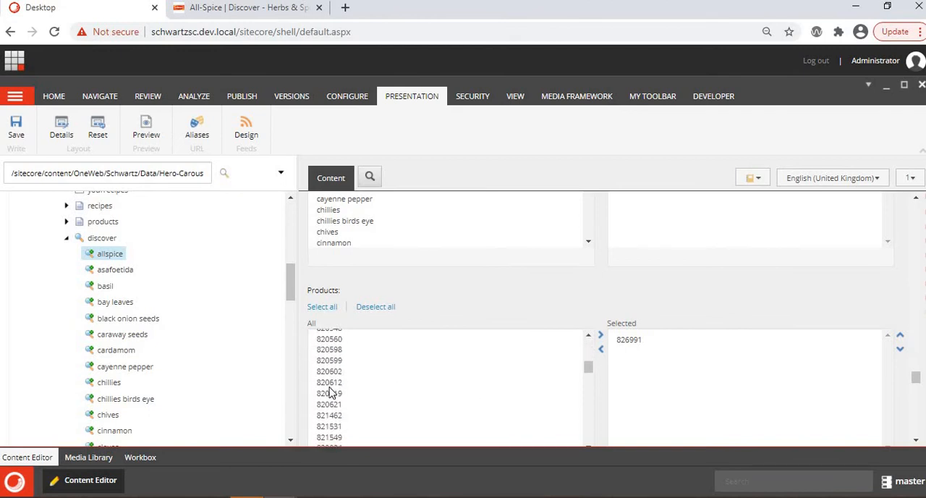
pyautogui.doubleClick(330, 391)
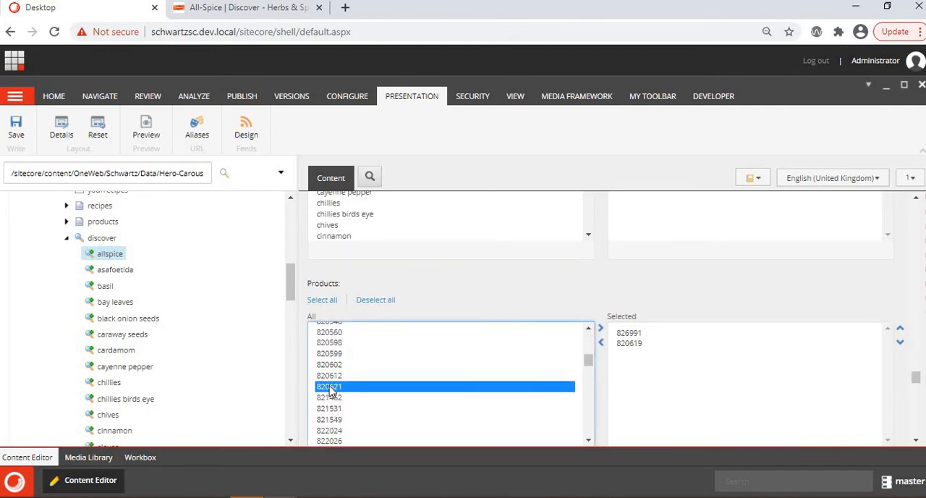
pyautogui.click(601, 330)
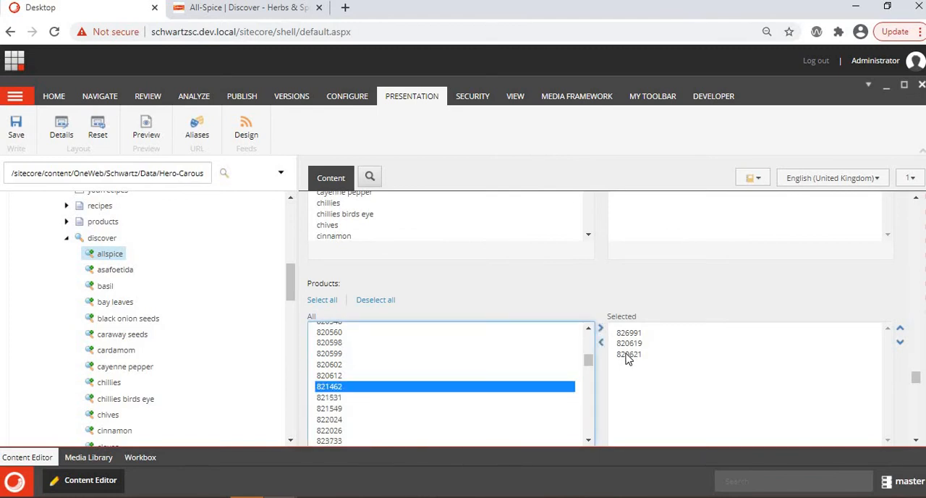
pyautogui.doubleClick(627, 354)
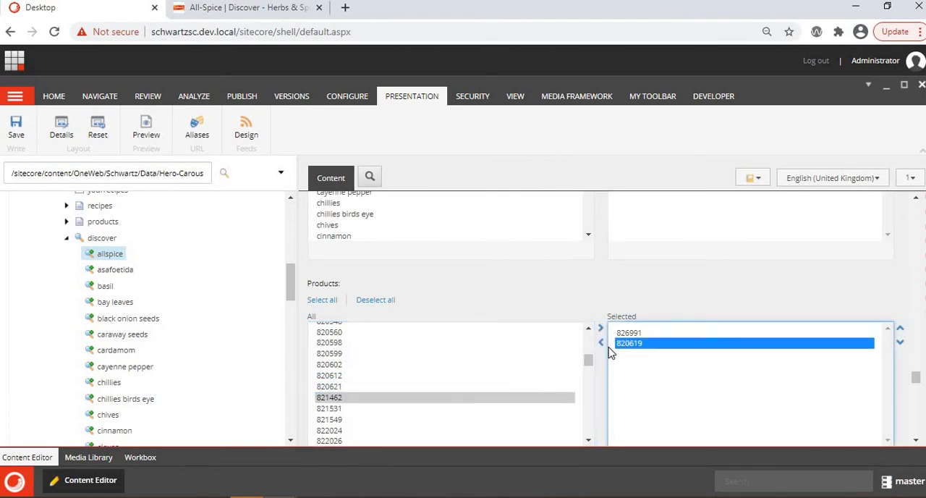
pyautogui.click(601, 342)
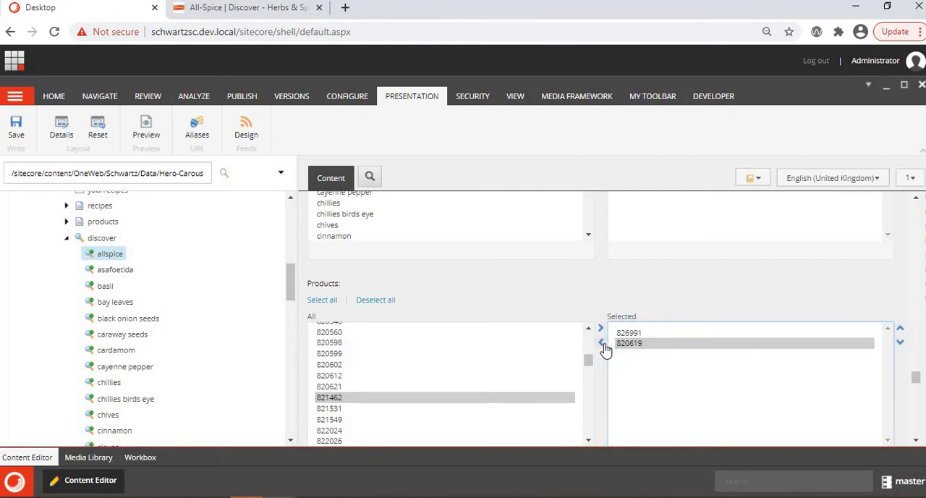
# - Examine the Ground Allspice product and the Asafoetida story on the live Allspice page
pyautogui.click(248, 8)
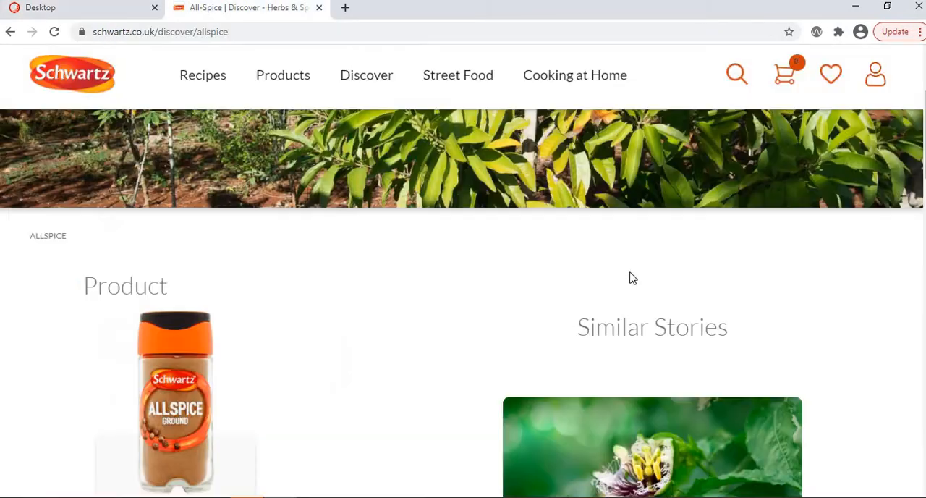
pyautogui.scroll(-2, 577, 340)
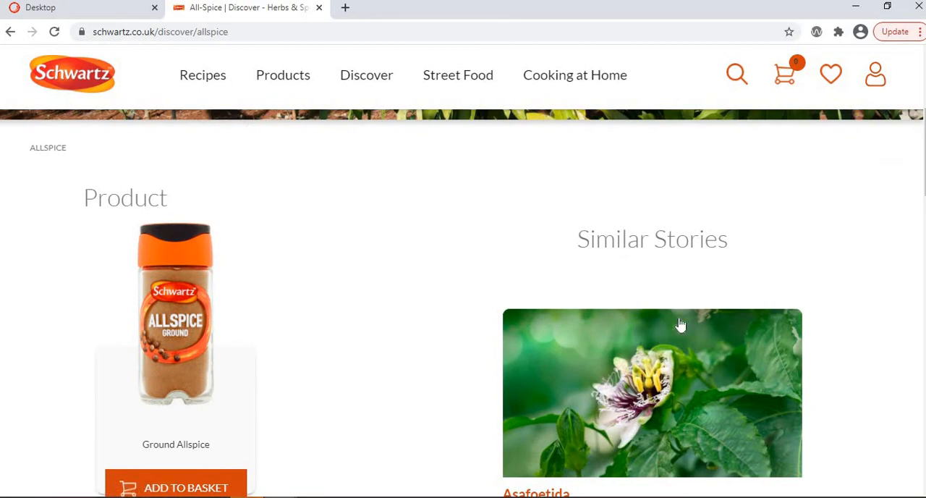
pyautogui.scroll(-2, 303, 185)
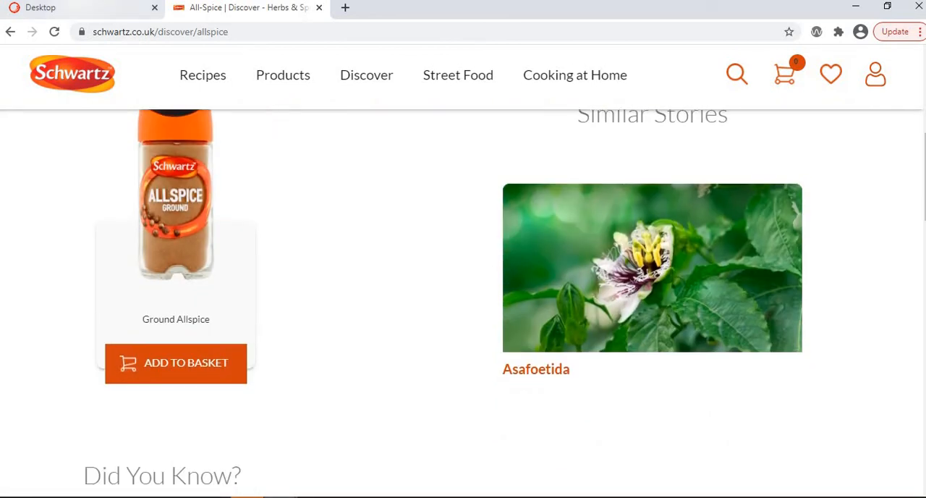
# - Add cardamom to the allspice item's selected Similar Stories in Sitecore, and take it out of the selection again
pyautogui.click(72, 8)
pyautogui.scroll(3, 505, 286)
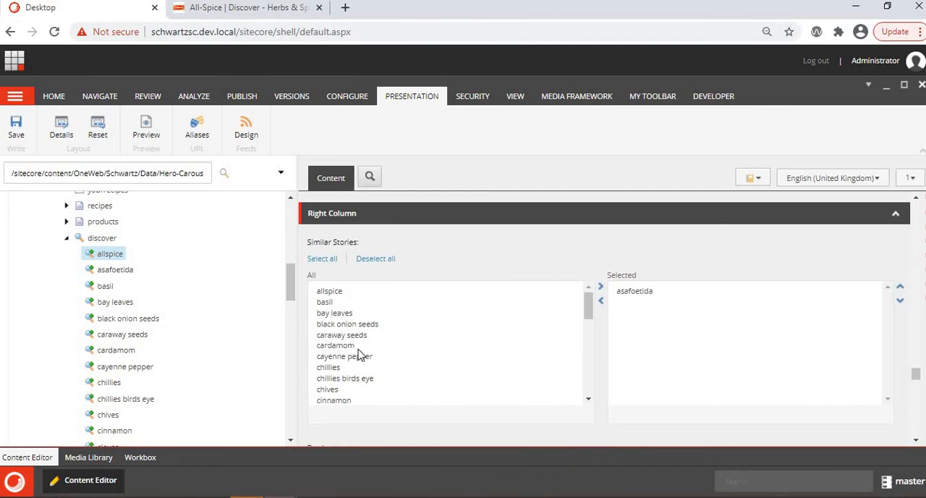
pyautogui.doubleClick(338, 346)
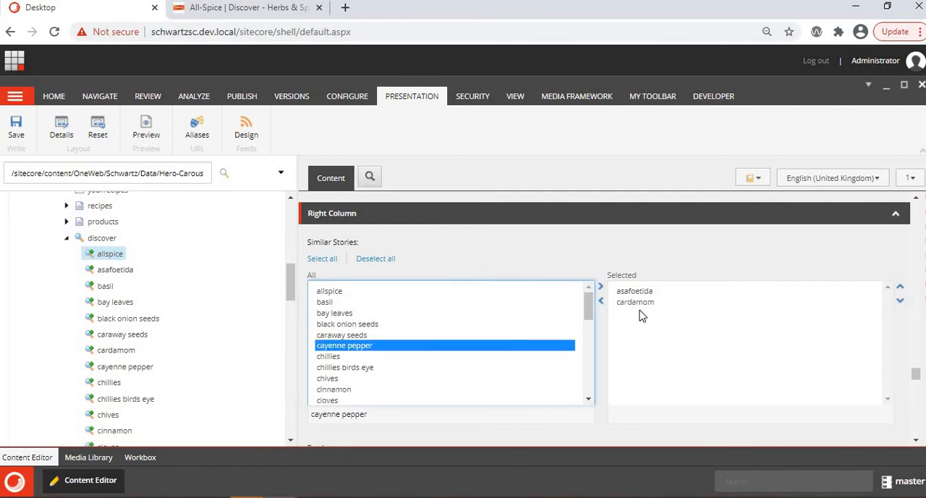
pyautogui.doubleClick(640, 303)
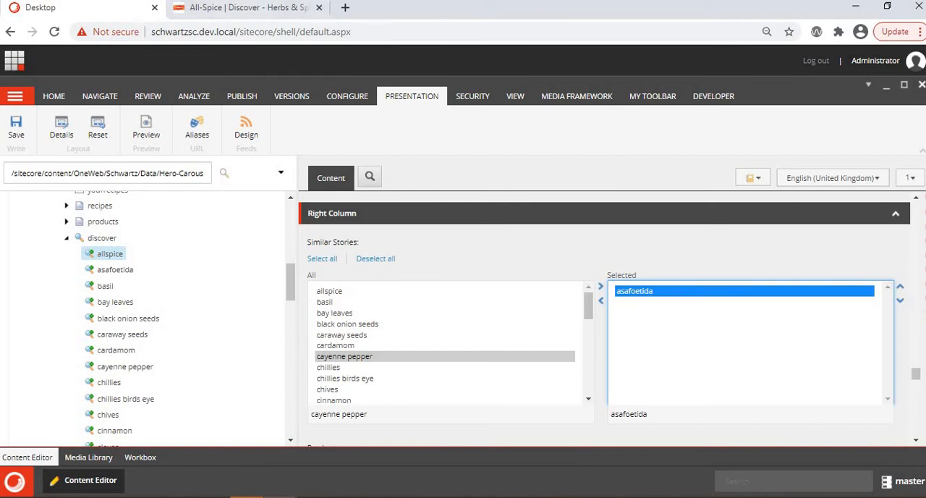
# - Match the Did You Know? section on the live Allspice page to the allspice item's Content field in Sitecore
pyautogui.click(246, 8)
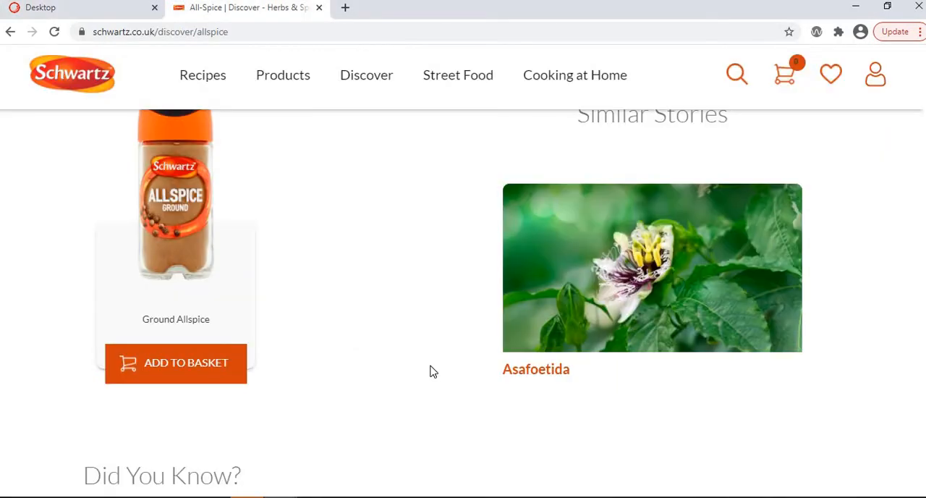
pyautogui.scroll(-4, 430, 372)
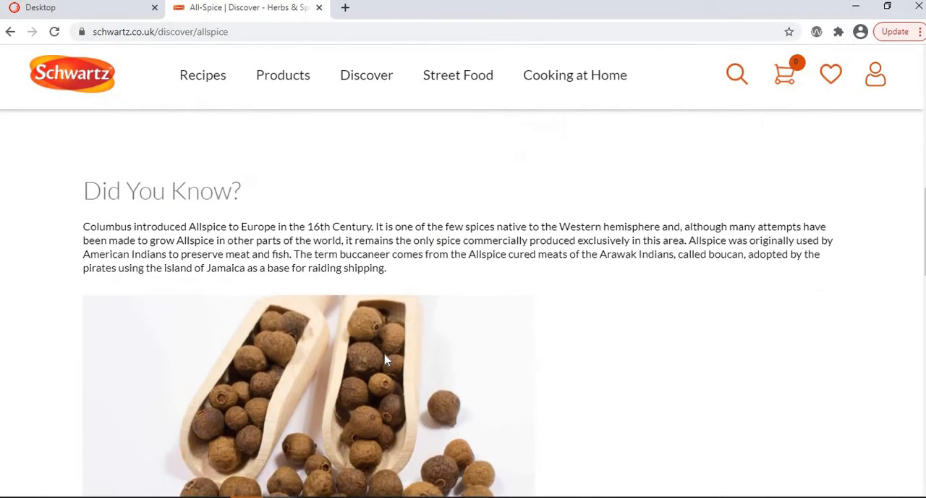
pyautogui.scroll(-1, 385, 360)
pyautogui.scroll(1, 217, 306)
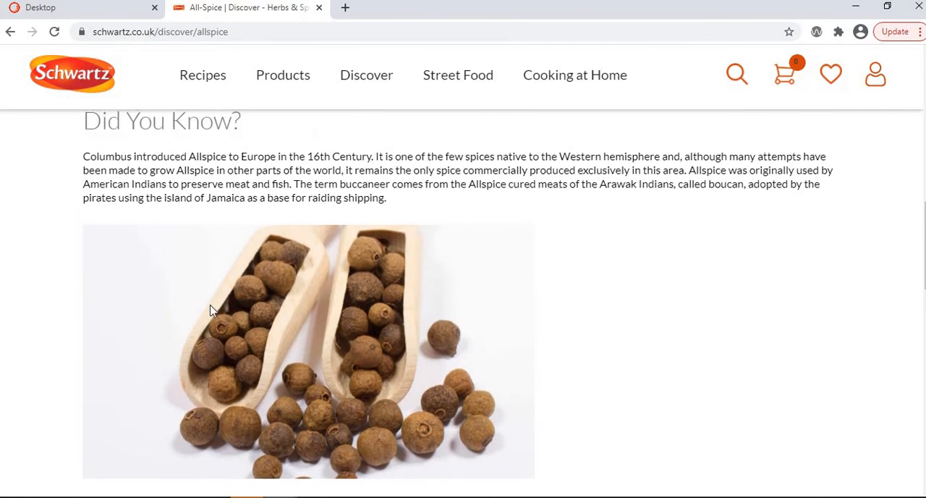
pyautogui.click(80, 7)
pyautogui.scroll(-10, 426, 265)
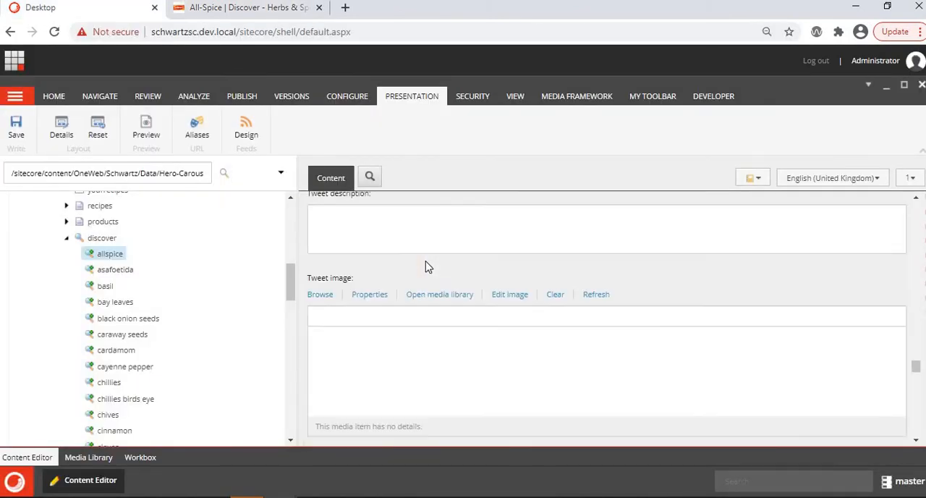
pyautogui.scroll(15, 427, 266)
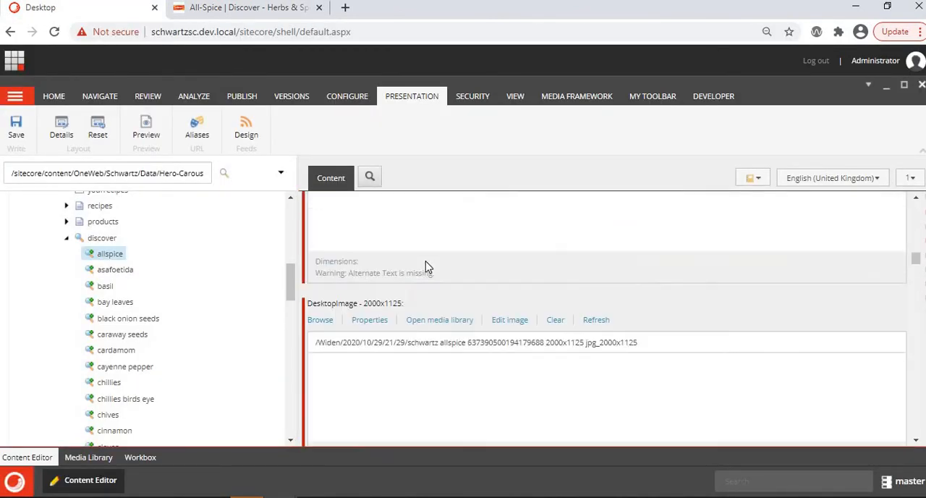
pyautogui.scroll(15, 425, 267)
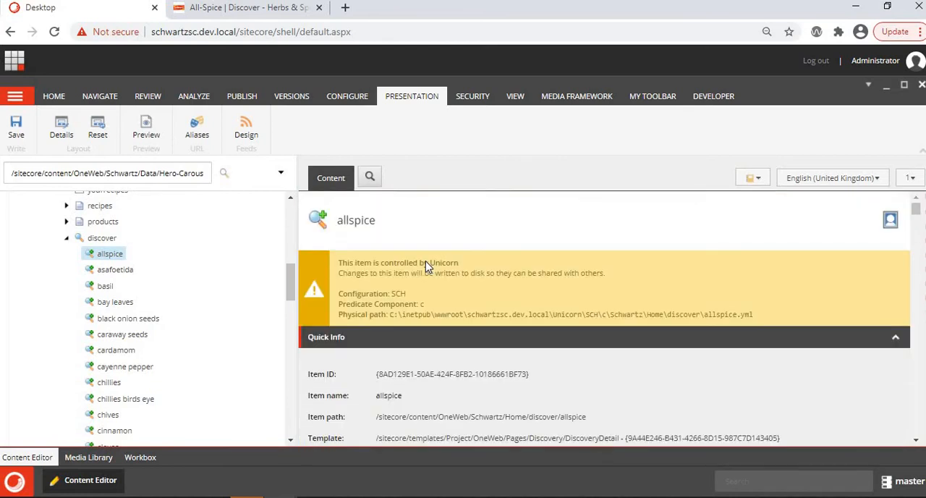
pyautogui.scroll(-3, 426, 266)
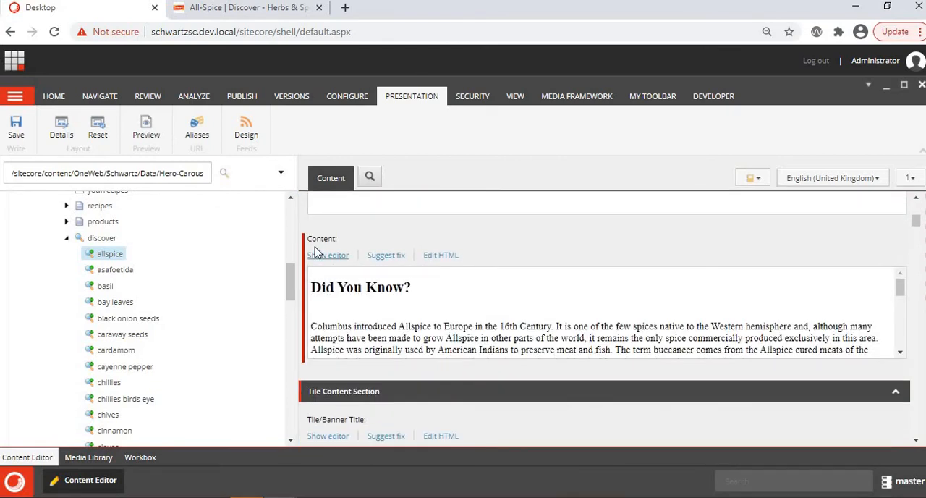
# - Inspect the HTML source of the allspice item's Content field, including its image tag, and close it without changes
pyautogui.click(437, 257)
pyautogui.scroll(-1, 287, 267)
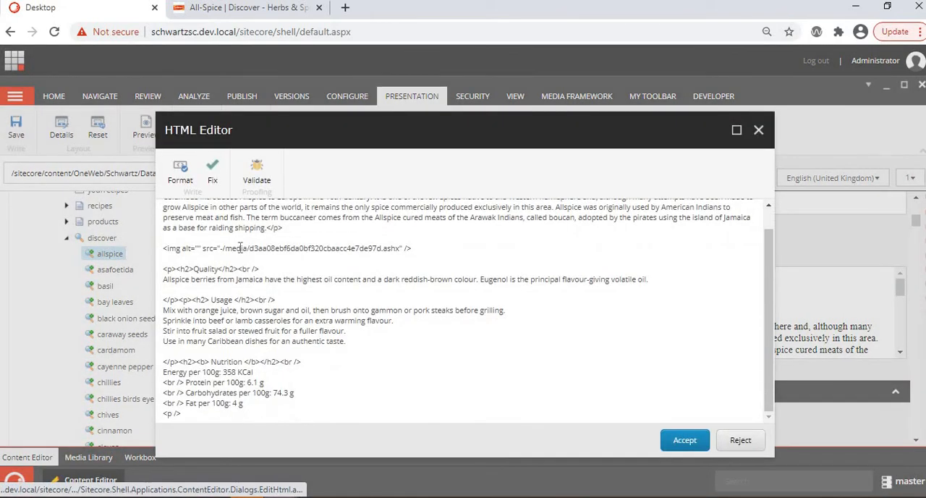
pyautogui.click(759, 131)
# - Match the live page's Recipes Using Allspice carousel to the Featured Items field under Recipe By Product in Sitecore
pyautogui.click(268, 9)
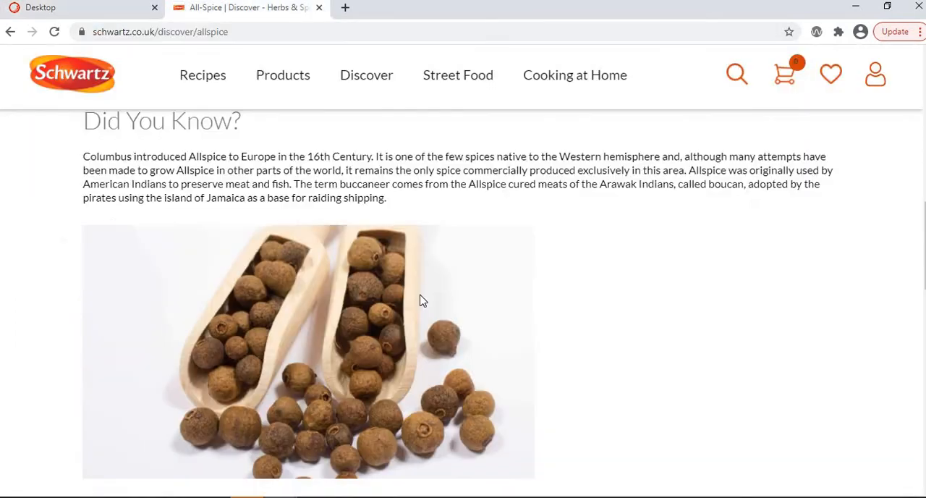
pyautogui.scroll(-8, 422, 301)
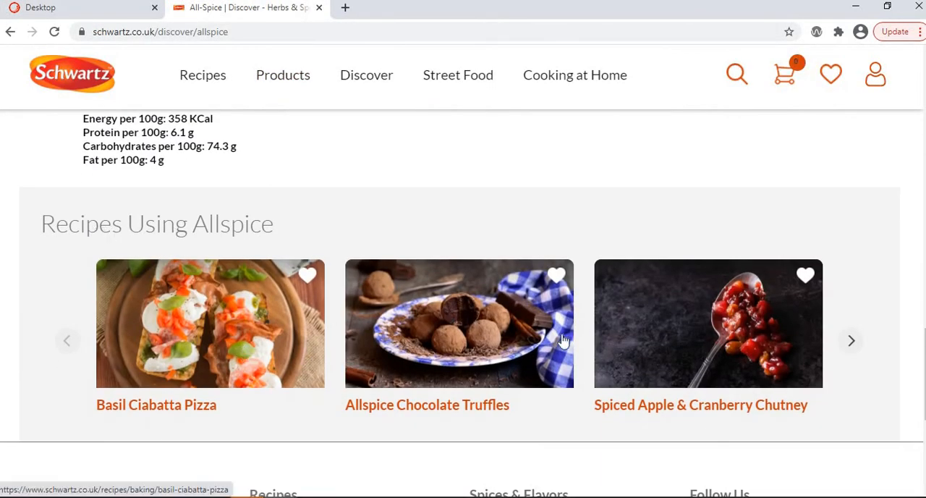
pyautogui.hotkey('ctrl', 'Tab')
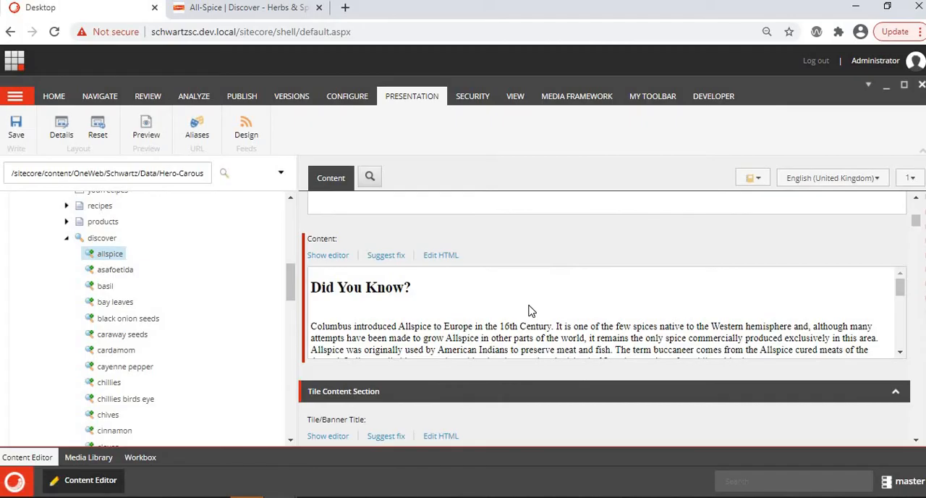
pyautogui.scroll(-10, 528, 310)
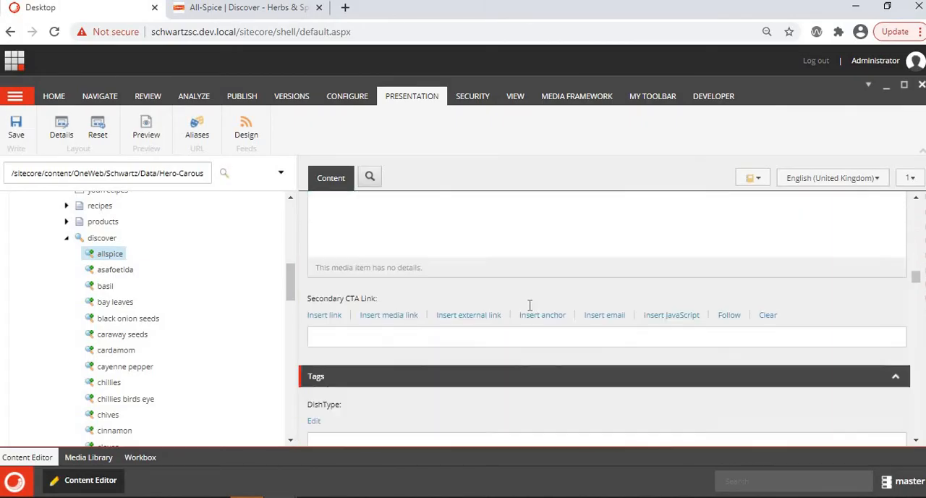
pyautogui.scroll(-15, 530, 305)
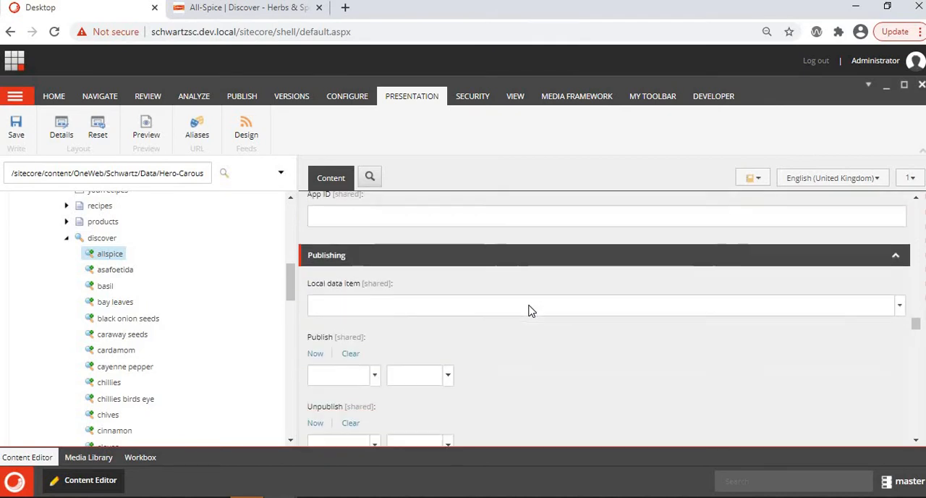
pyautogui.scroll(-15, 528, 310)
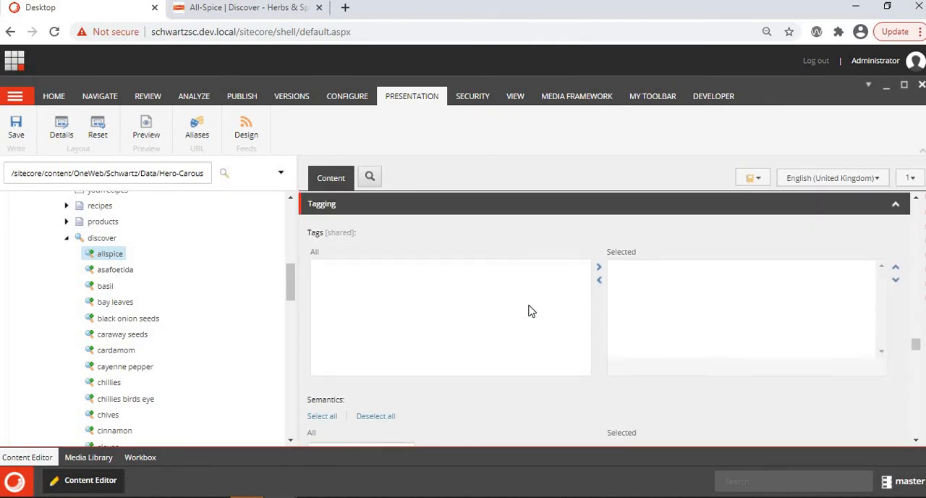
pyautogui.scroll(-10, 529, 309)
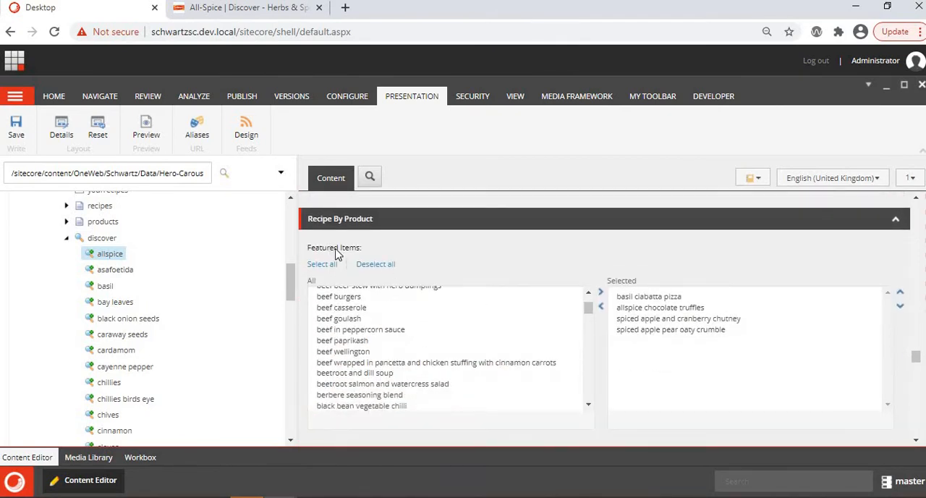
pyautogui.scroll(1, 354, 341)
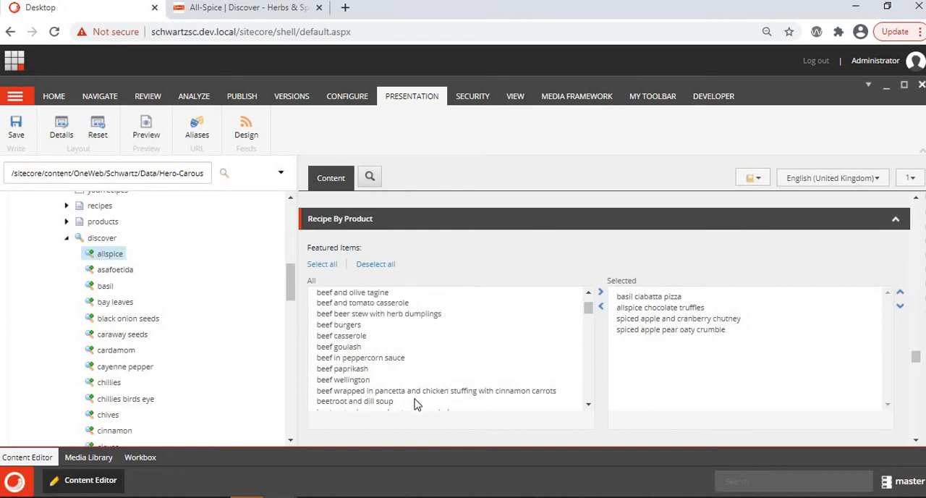
# - Try adding and removing a beef recipe in the selected Featured Items, and moving spiced apple pear oaty crumble up and back down
pyautogui.doubleClick(420, 392)
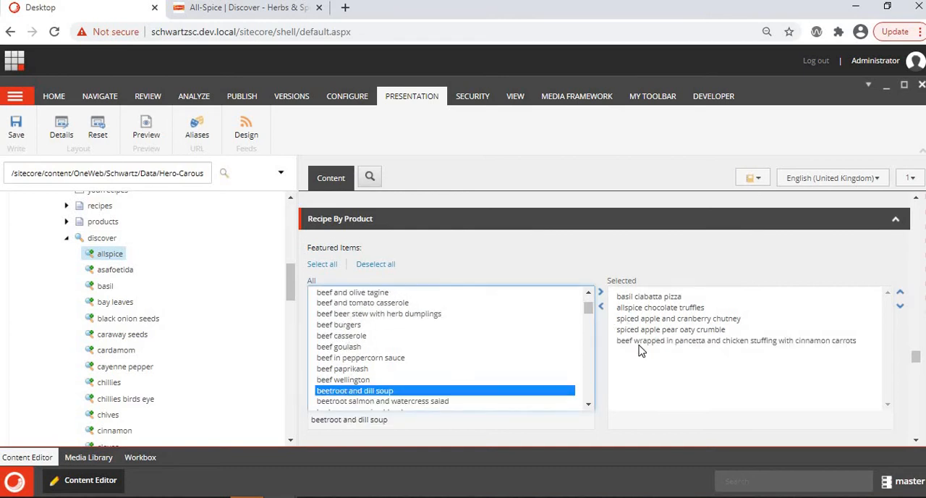
pyautogui.doubleClick(639, 341)
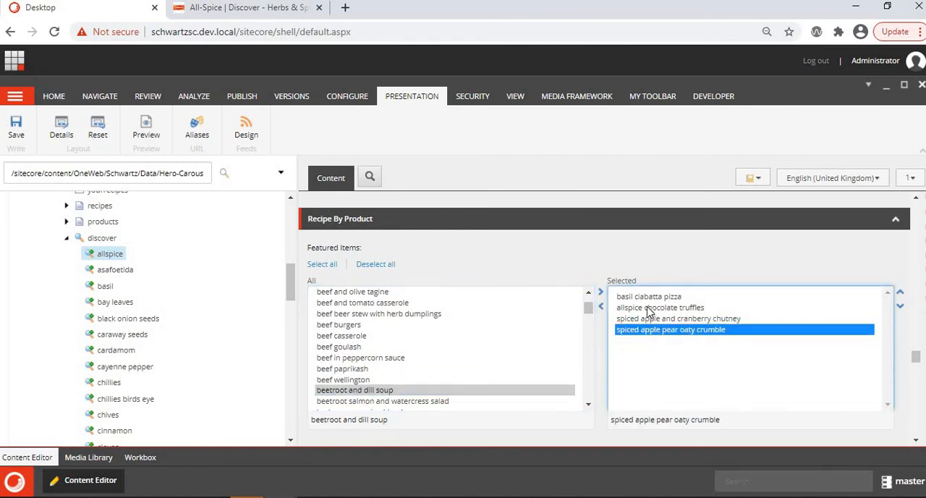
pyautogui.click(902, 293)
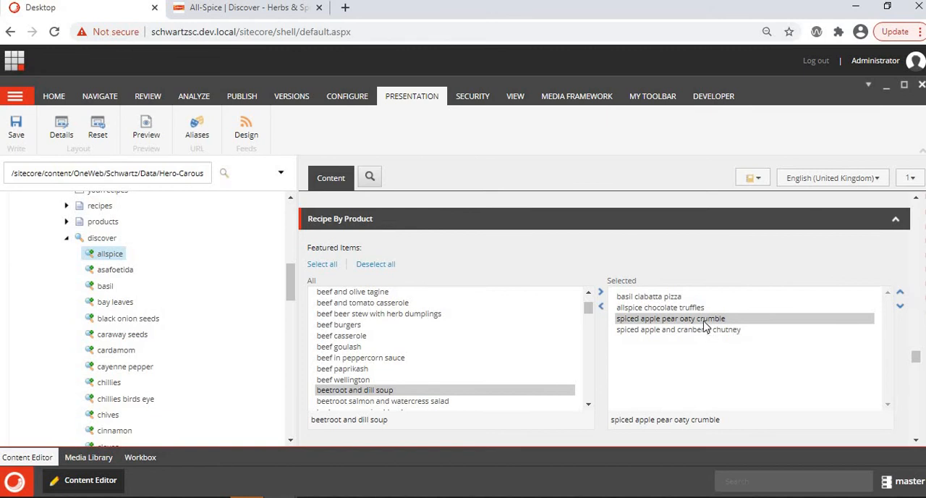
pyautogui.click(901, 308)
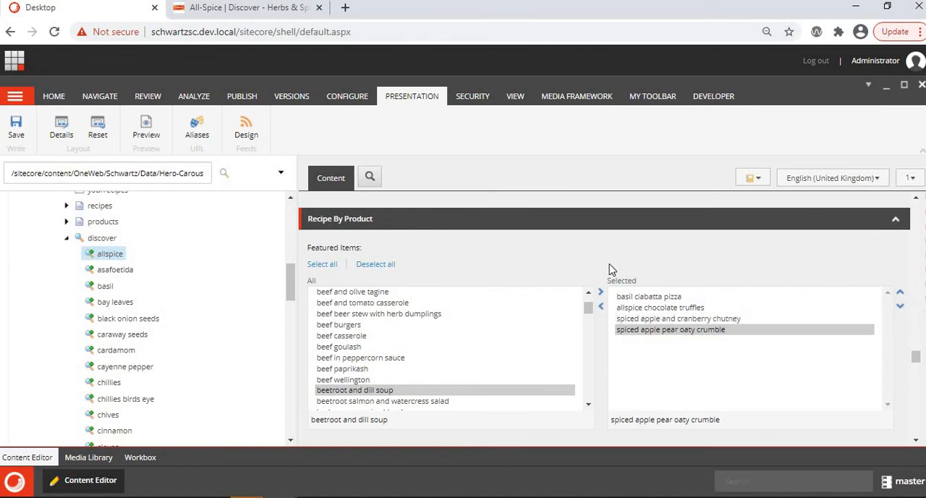
# - Examine the allspice item's Page Design, Navigation and OpenGraph sections alongside the live Allspice page
pyautogui.scroll(10, 610, 270)
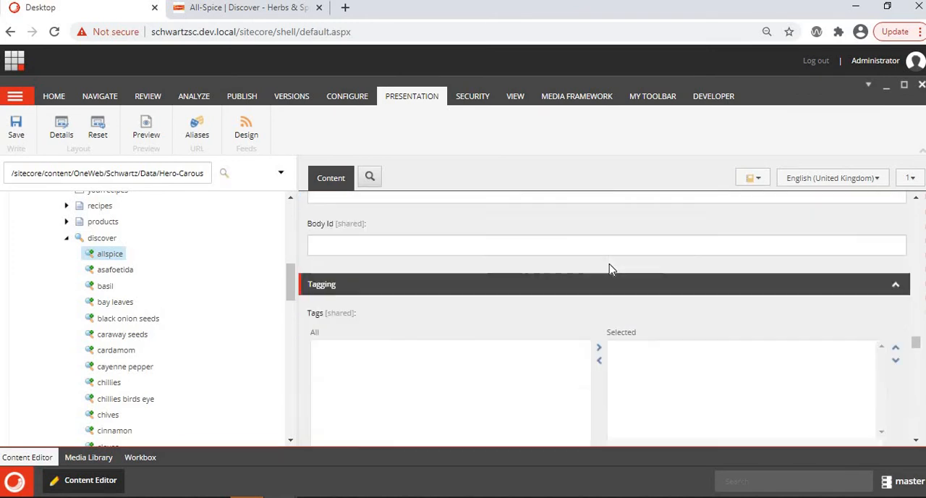
pyautogui.scroll(10, 611, 270)
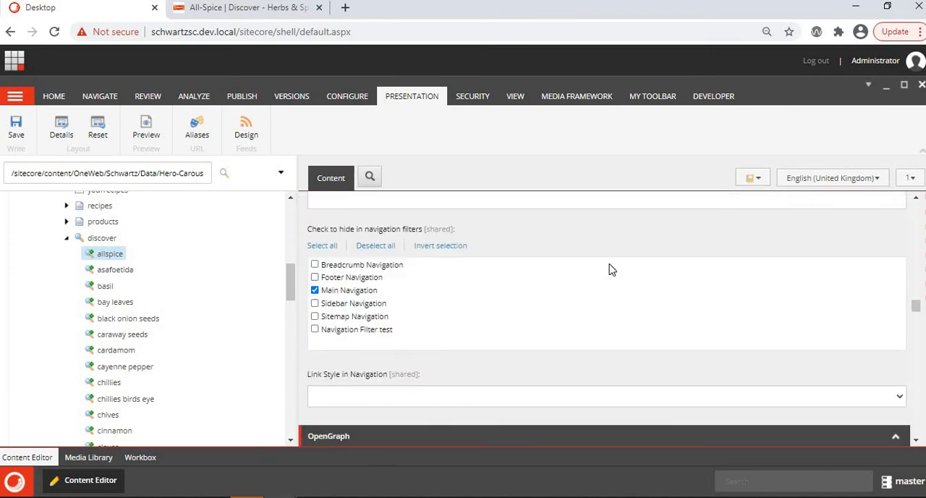
pyautogui.scroll(8, 610, 270)
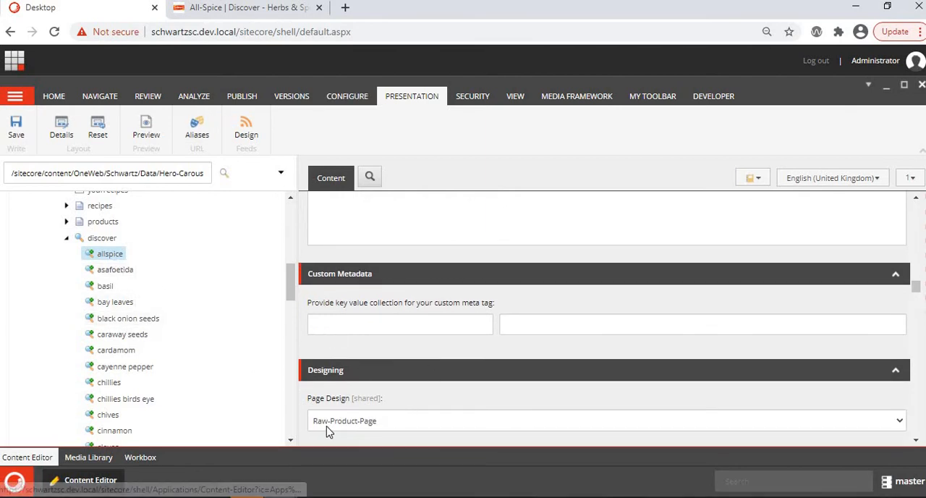
pyautogui.scroll(-10, 403, 383)
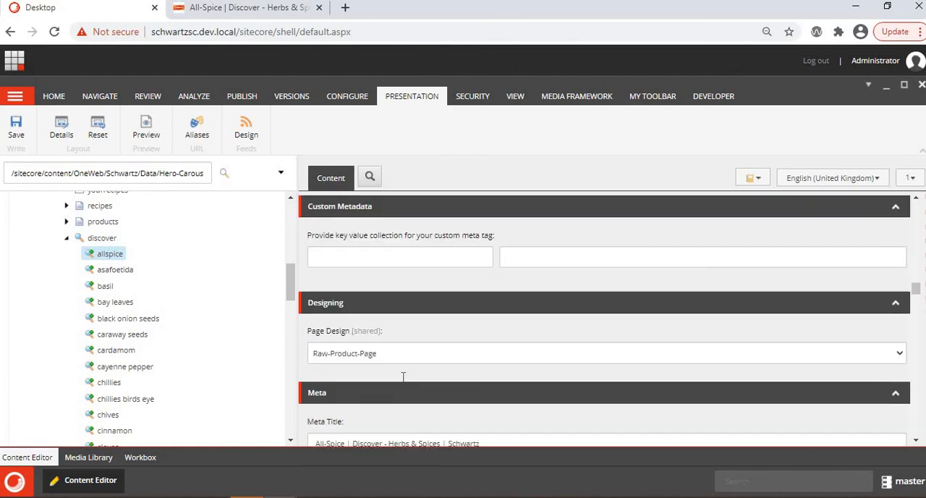
pyautogui.scroll(-2, 402, 382)
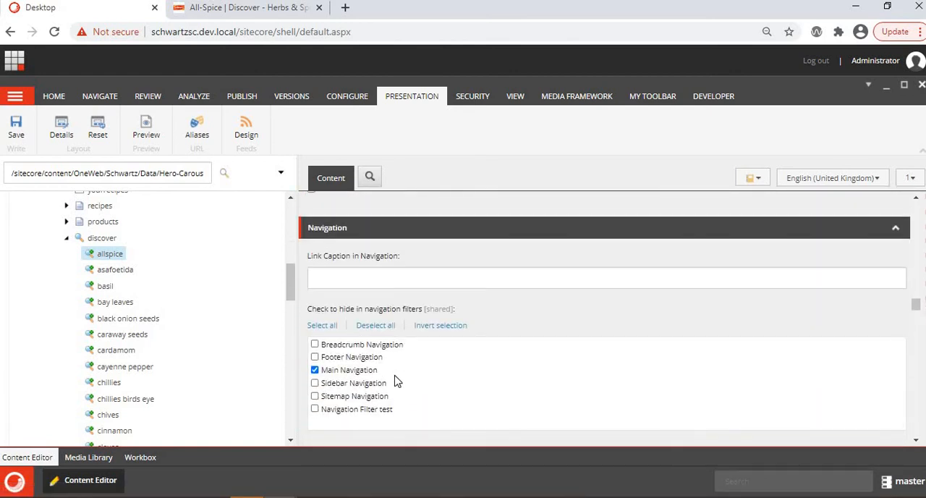
pyautogui.click(269, 9)
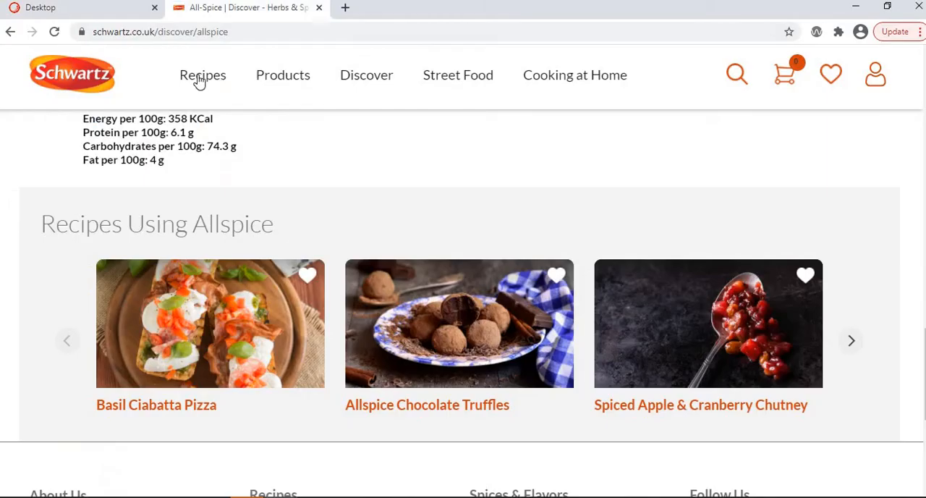
pyautogui.click(63, 11)
pyautogui.scroll(-1, 496, 316)
pyautogui.scroll(-3, 496, 317)
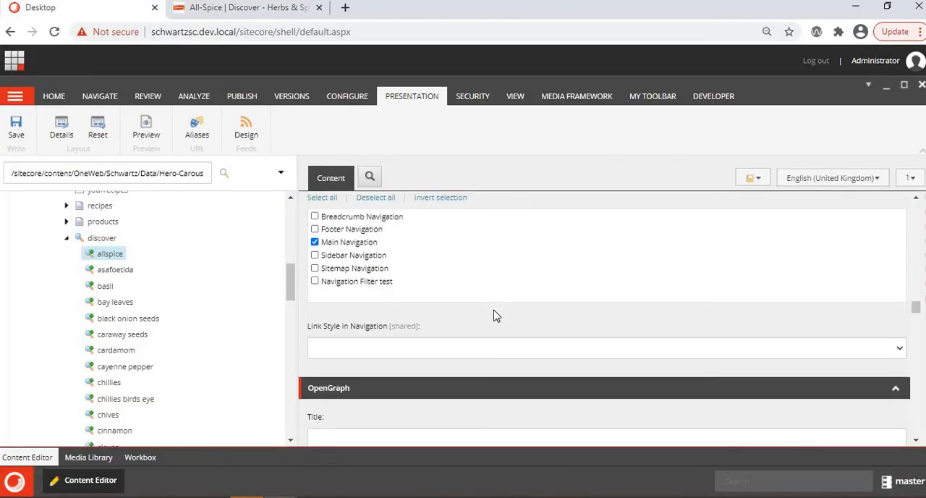
pyautogui.click(246, 8)
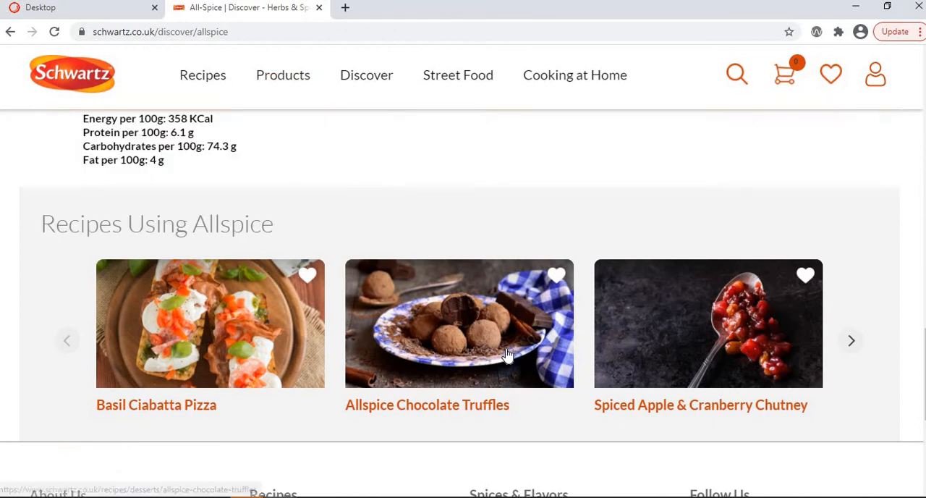
pyautogui.scroll(-3, 506, 351)
pyautogui.scroll(6, 509, 355)
pyautogui.scroll(15, 509, 354)
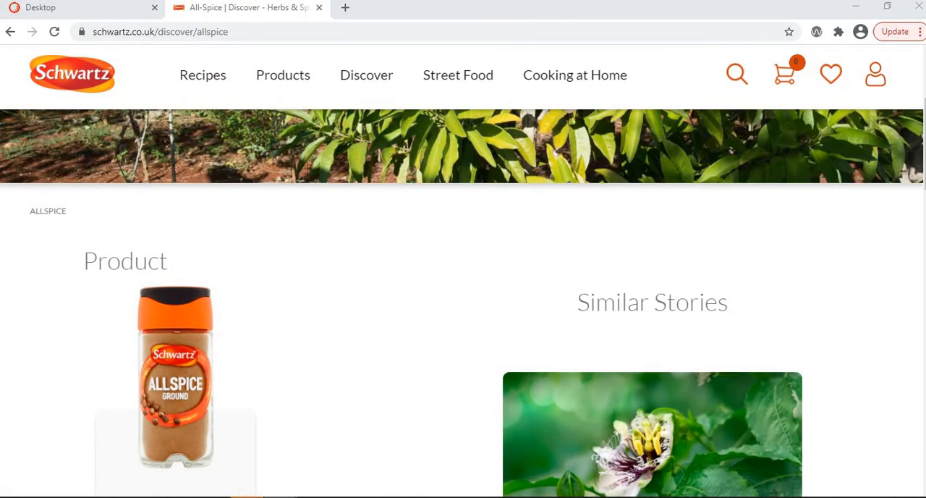
# - Insert a new DiscoveryDetail item named potato under the discover item in Sitecore
pyautogui.hotkey('ctrl', 'shift', 'Tab')
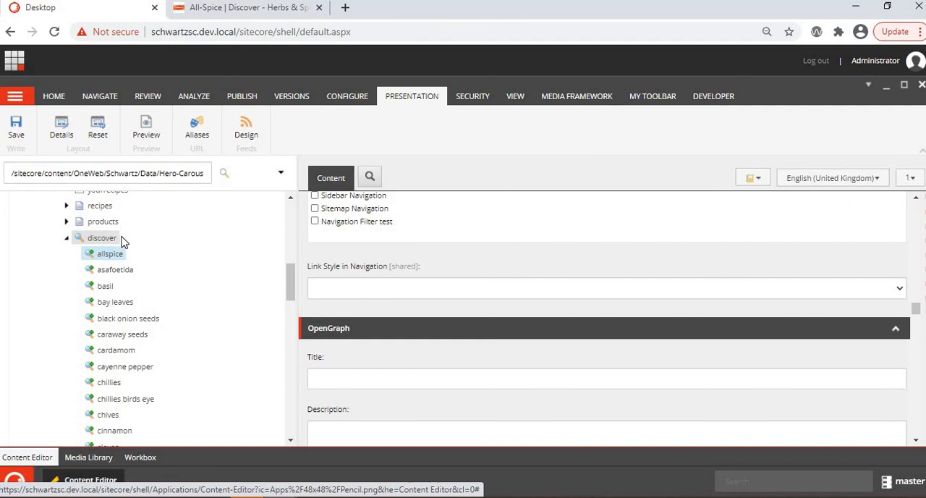
pyautogui.rightClick(88, 239)
pyautogui.moveTo(137, 246)
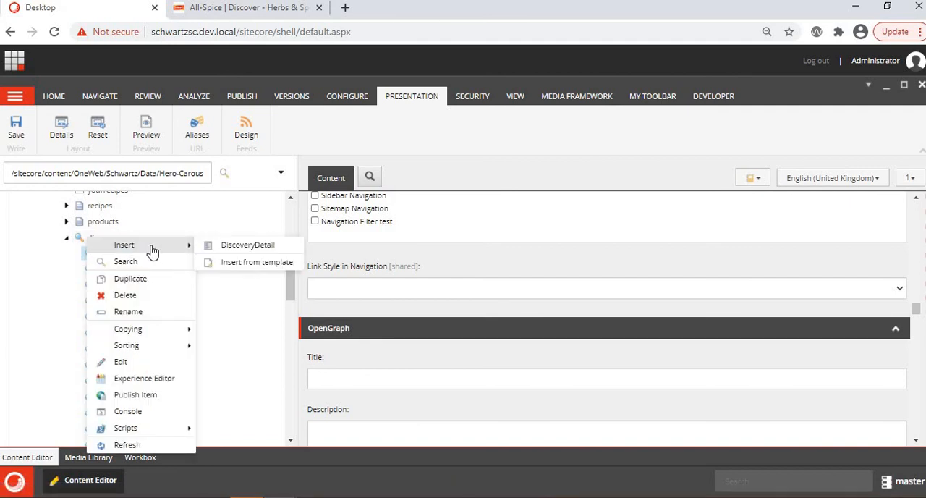
pyautogui.click(214, 250)
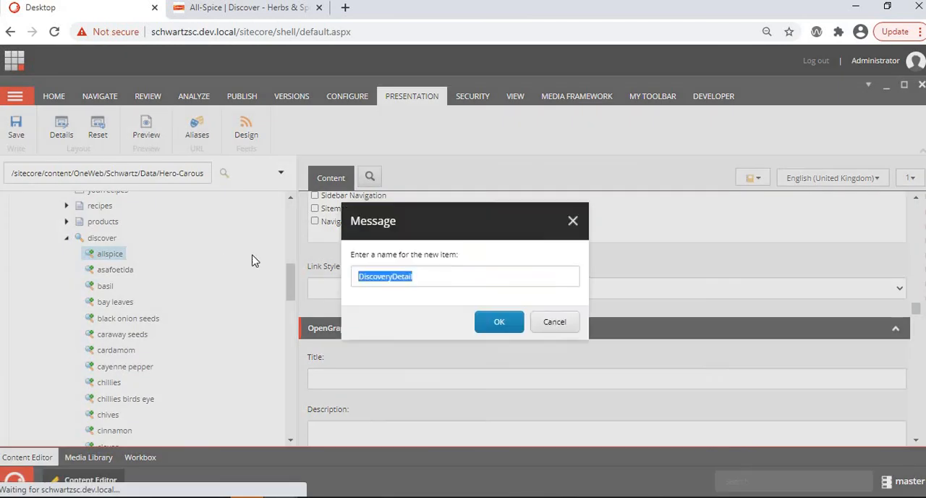
pyautogui.press('BackSpace')
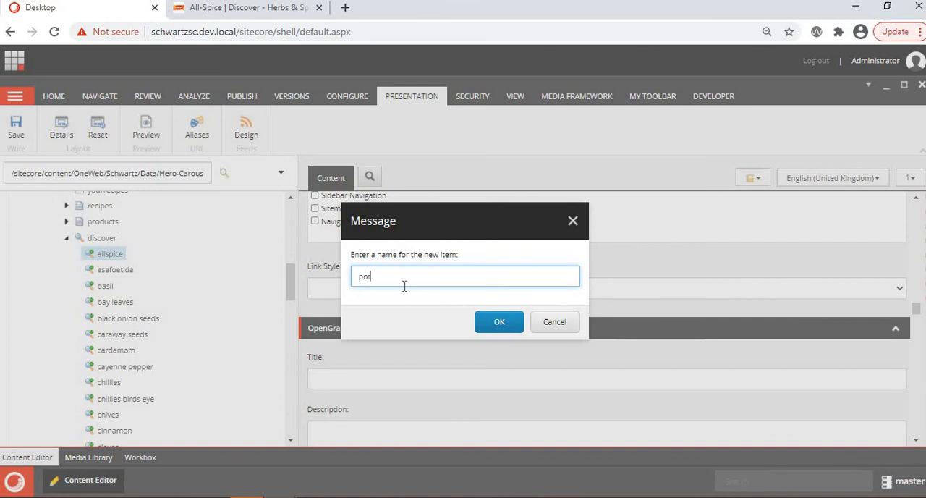
pyautogui.click(505, 323)
pyautogui.click(509, 327)
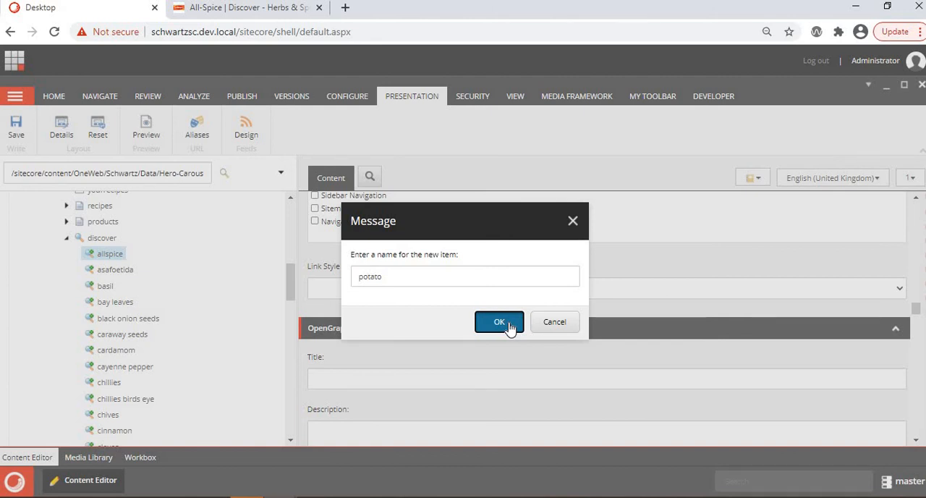
pyautogui.click(509, 328)
# - Examine the new potato item's Title, Description, Content, banner image and DesktopImage fields
pyautogui.scroll(-4, 173, 303)
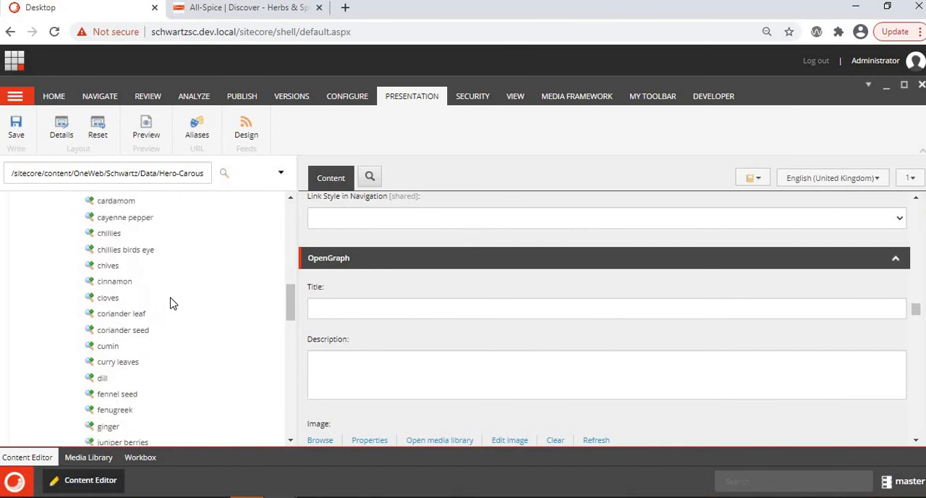
pyautogui.scroll(12, 416, 252)
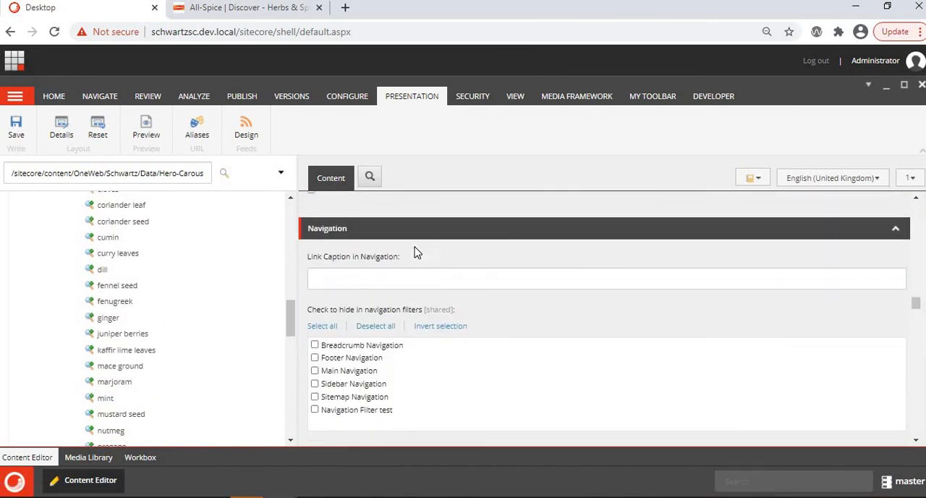
pyautogui.scroll(10, 416, 252)
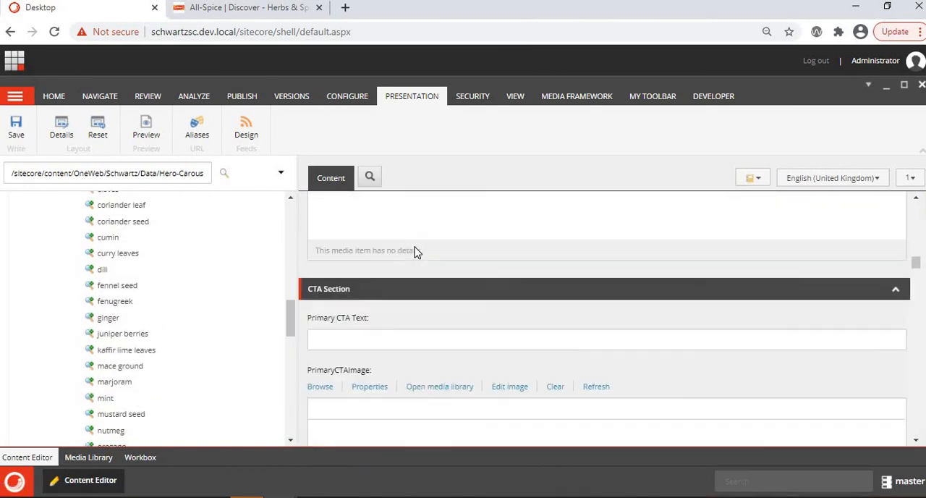
pyautogui.scroll(6, 416, 252)
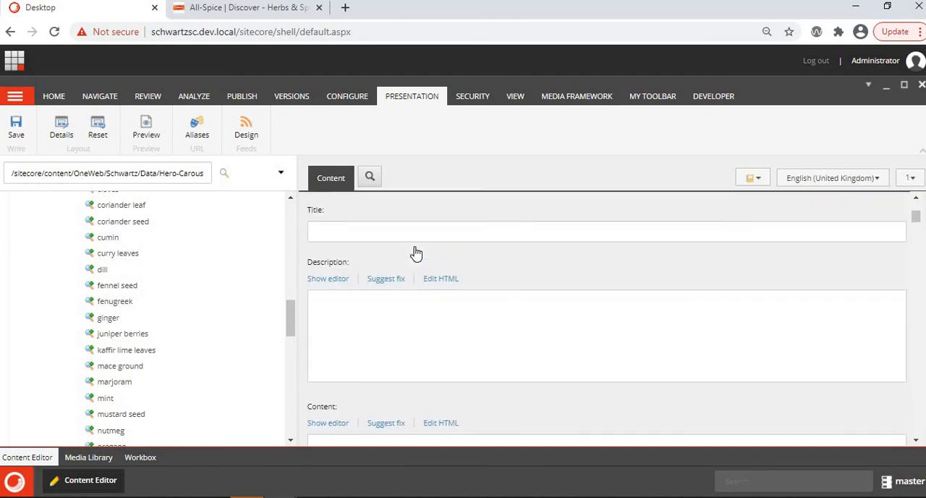
pyautogui.scroll(-5, 414, 250)
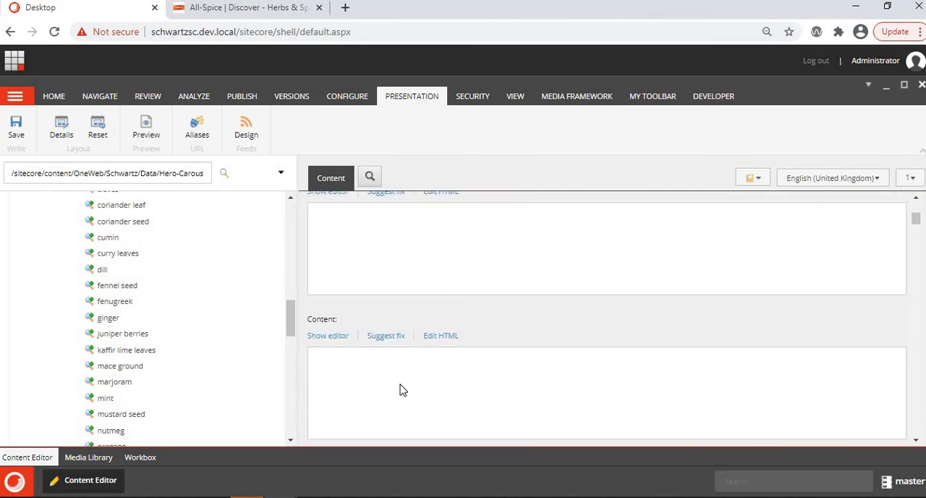
pyautogui.scroll(-6, 403, 390)
pyautogui.scroll(1, 398, 376)
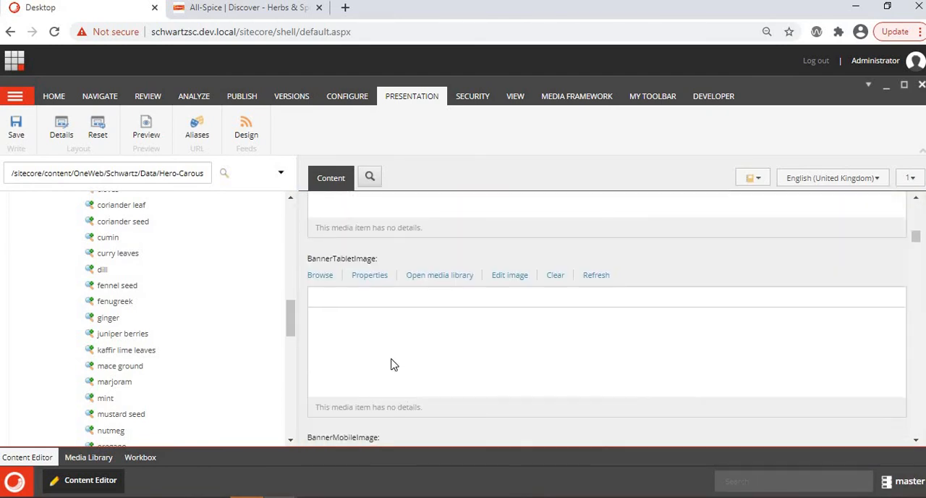
pyautogui.scroll(-5, 392, 364)
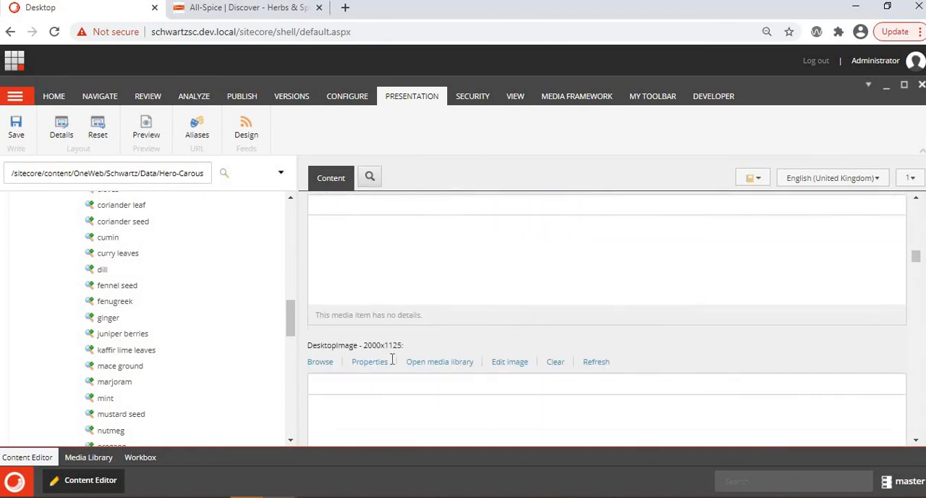
pyautogui.scroll(-3, 392, 362)
pyautogui.scroll(2, 394, 366)
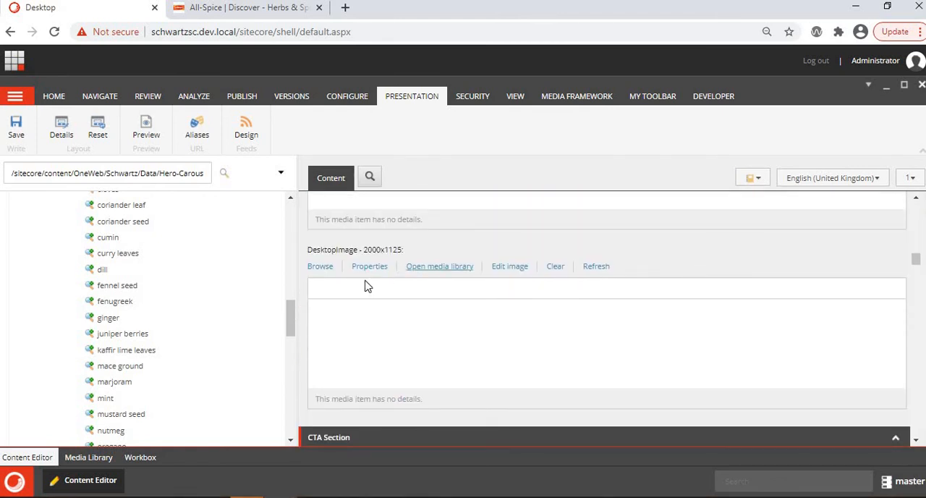
# - Look through the page designs available in the potato item's Page Design field without choosing one
pyautogui.scroll(-10, 349, 314)
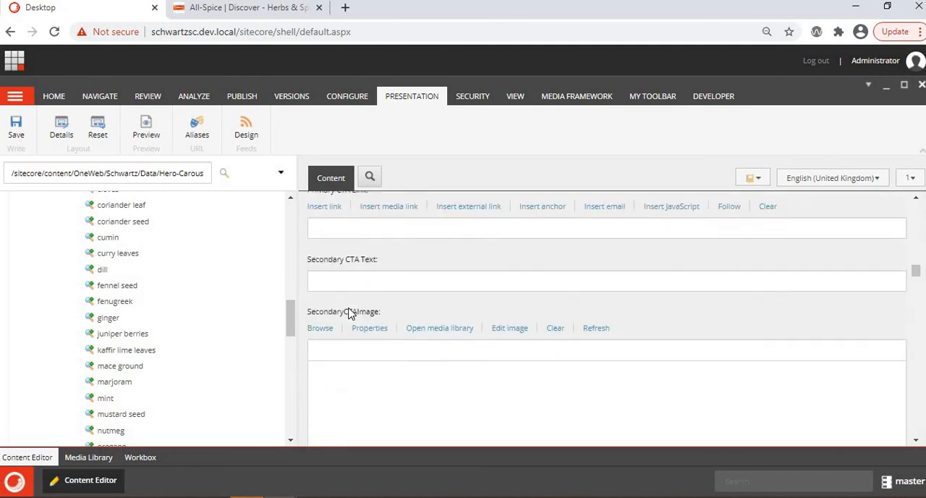
pyautogui.scroll(-5, 348, 315)
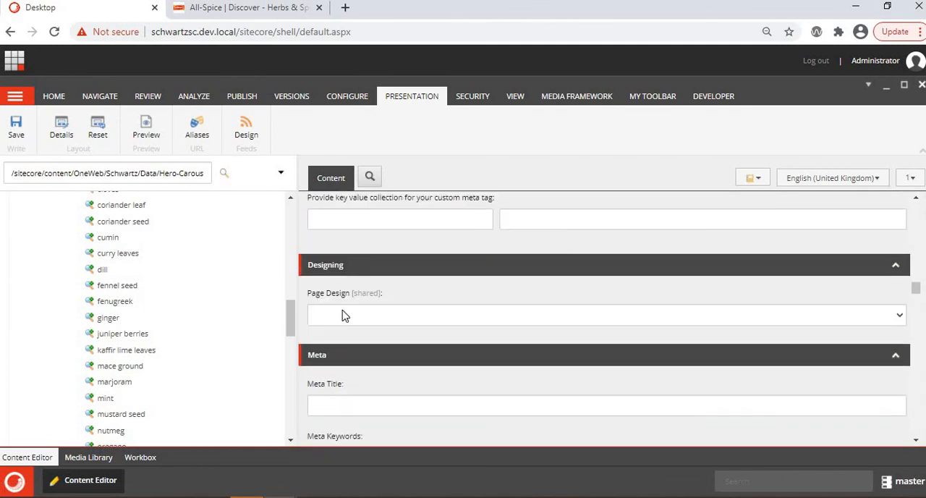
pyautogui.click(348, 316)
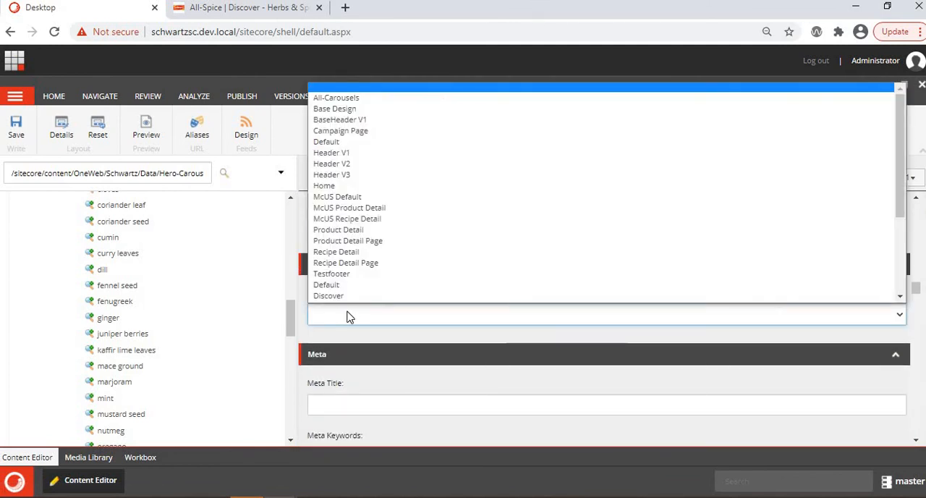
pyautogui.scroll(-4, 354, 297)
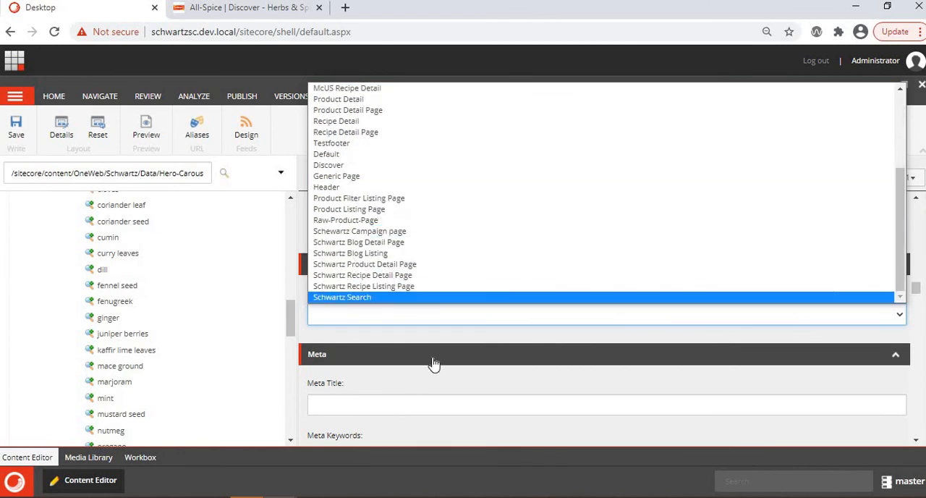
# - Examine the potato item's navigation, publishing and tagging fields, and its Recipe By Product, Similar Stories and Products selections
pyautogui.scroll(-10, 430, 337)
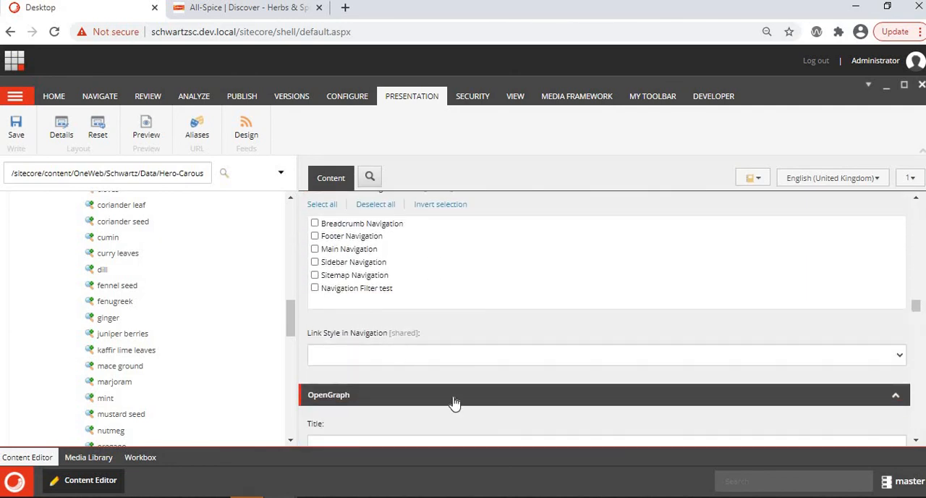
pyautogui.scroll(-10, 454, 403)
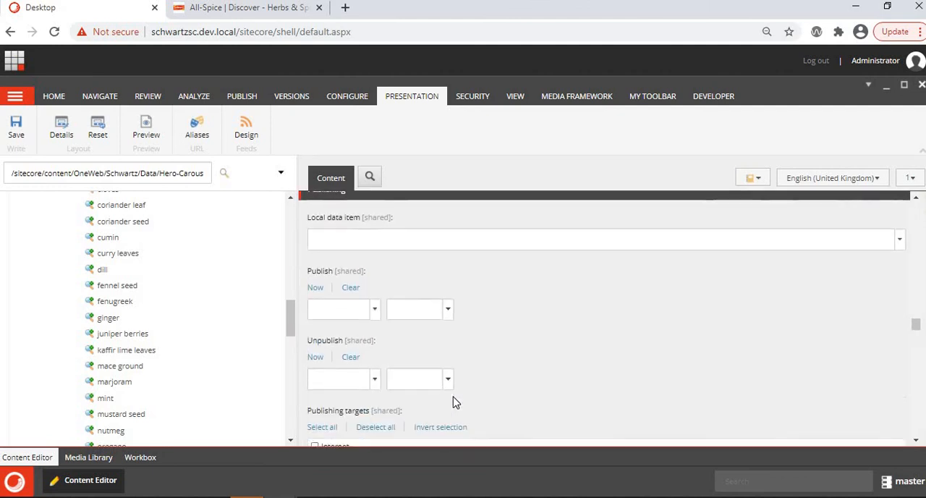
pyautogui.scroll(-10, 455, 404)
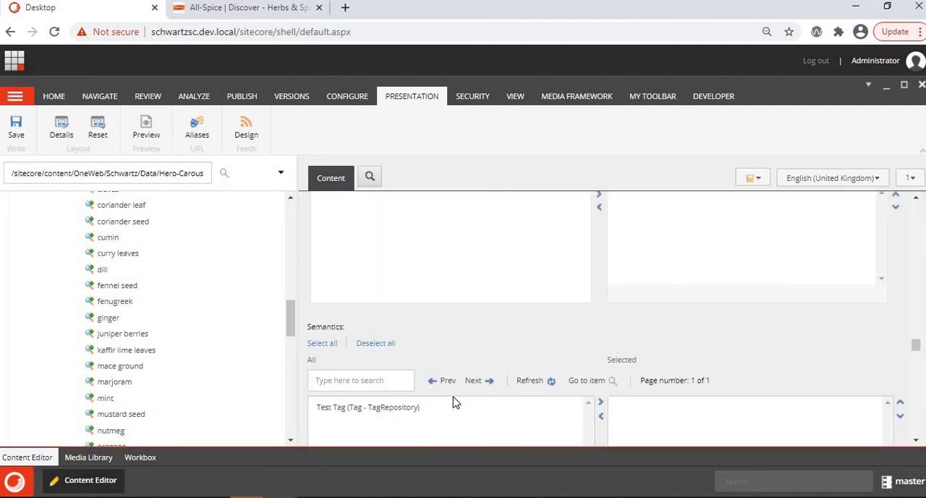
pyautogui.scroll(-5, 455, 403)
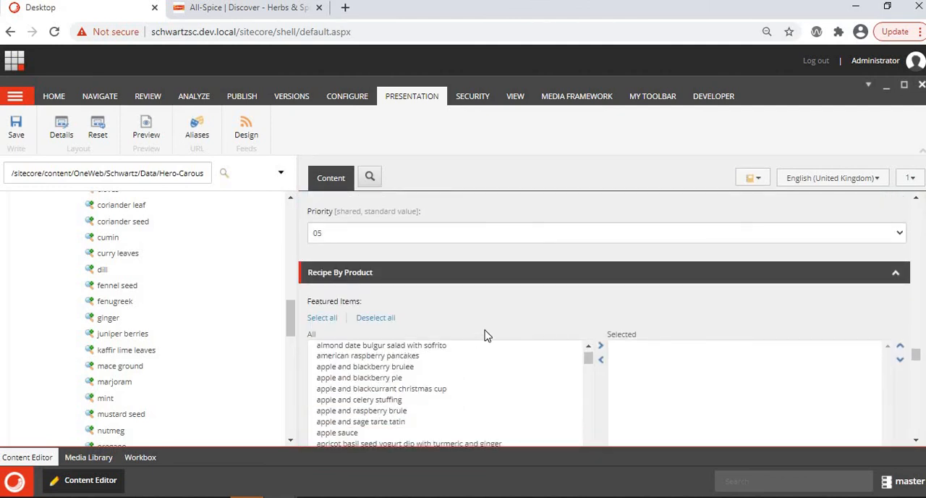
pyautogui.scroll(-10, 486, 336)
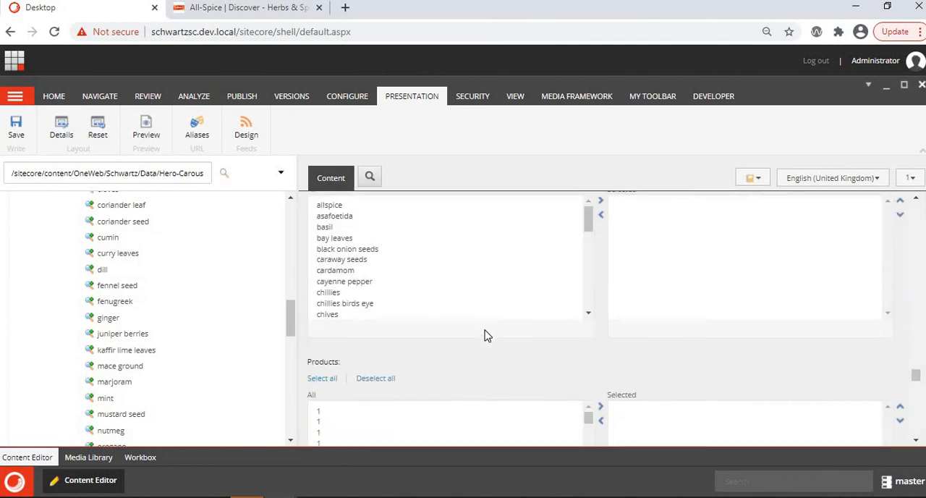
pyautogui.scroll(1, 371, 259)
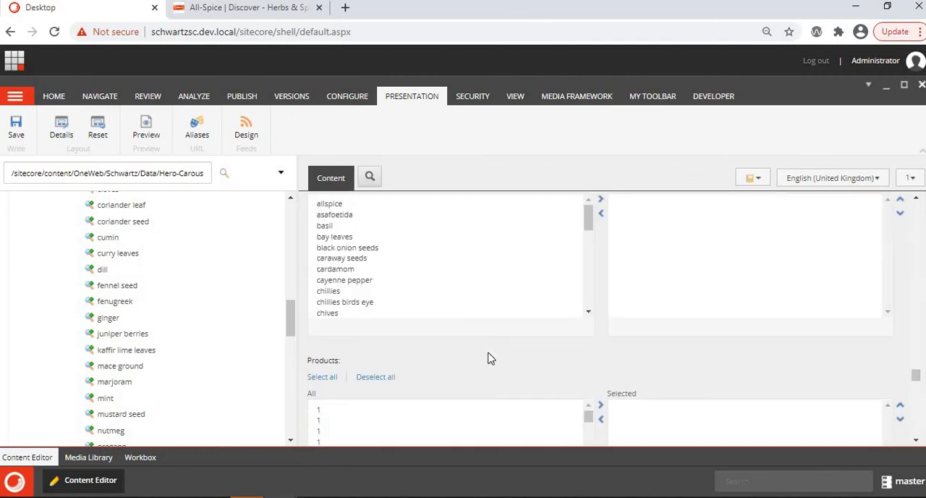
pyautogui.scroll(-3, 488, 358)
pyautogui.scroll(-6, 397, 305)
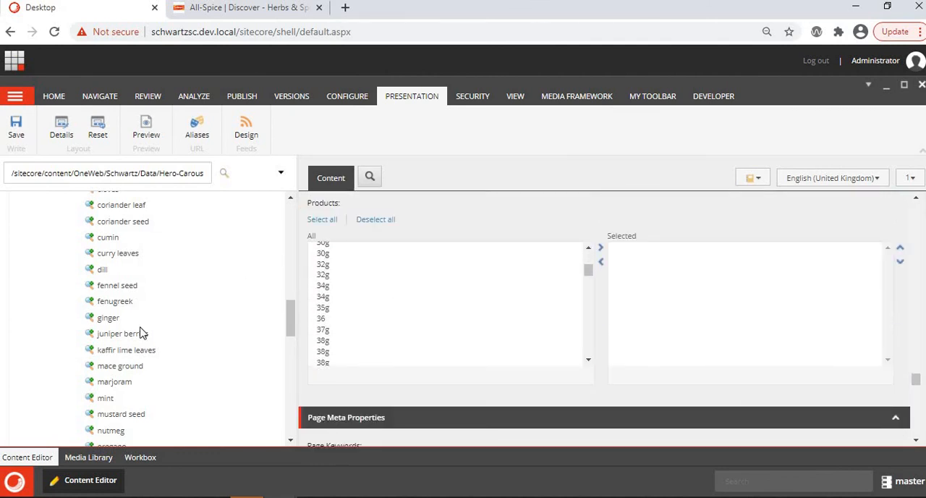